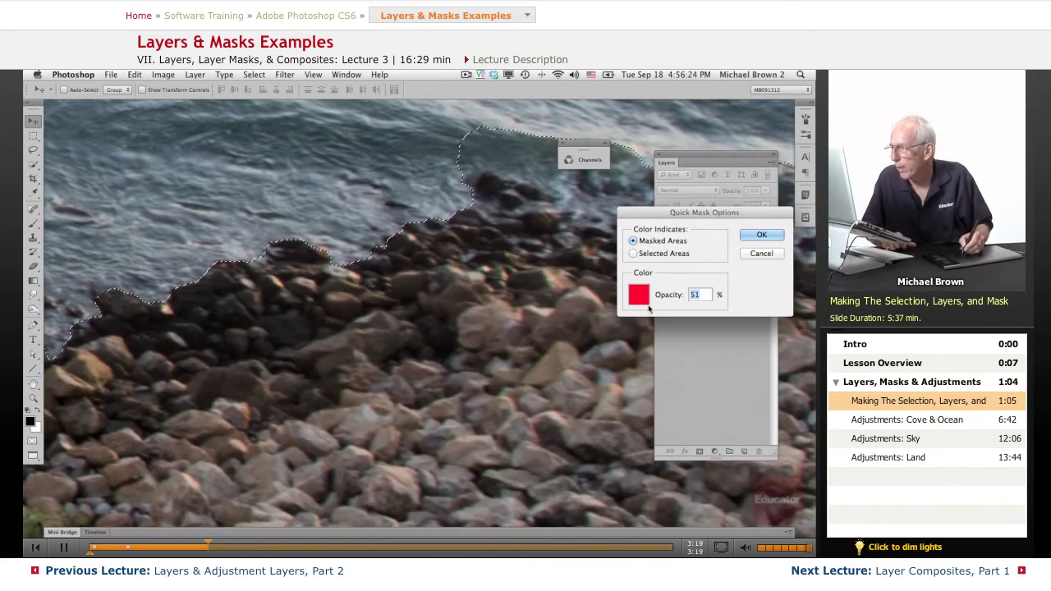
# Step: Lower the Quick Mask overlay opacity to 31% and confirm the options
pyautogui.moveTo(675, 299); pyautogui.dragTo(663, 298)
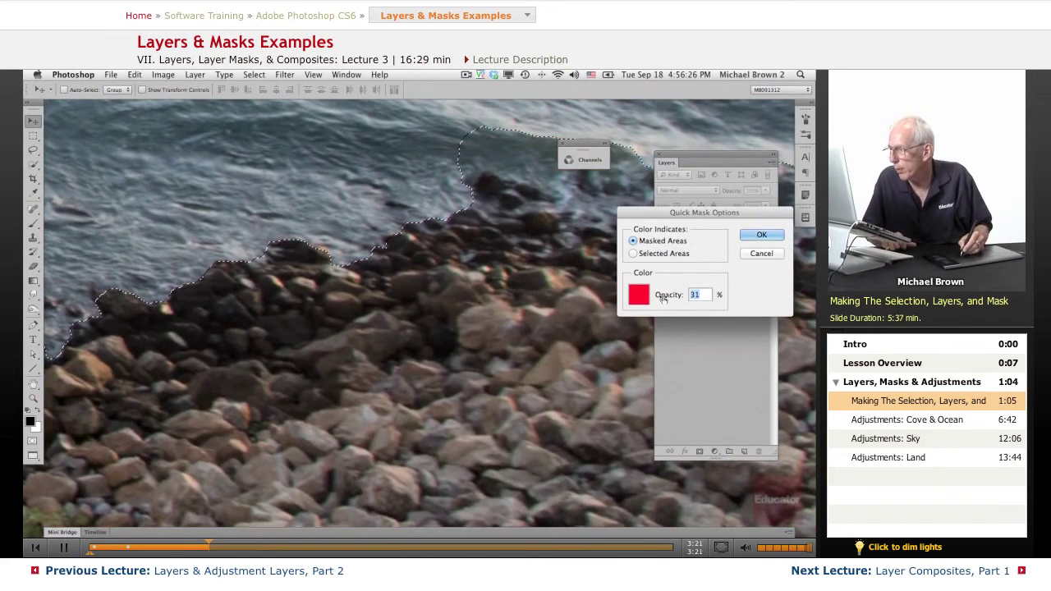
pyautogui.click(751, 237)
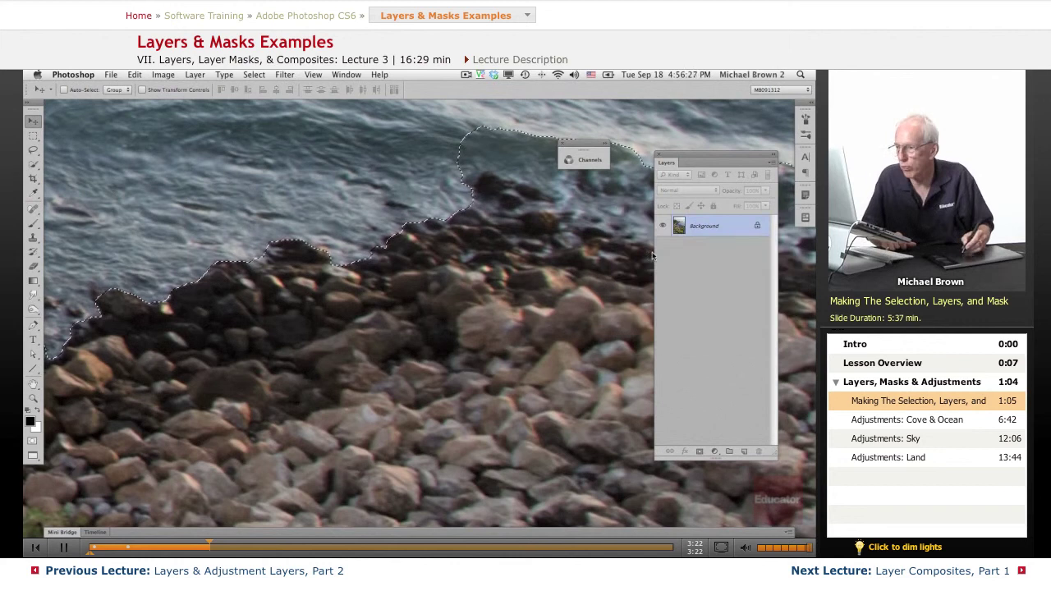
# Step: Enter Quick Mask, bring the rock edge into view, and set up a white 35 px brush
pyautogui.click(32, 443)
pyautogui.moveTo(499, 390); pyautogui.dragTo(193, 448)
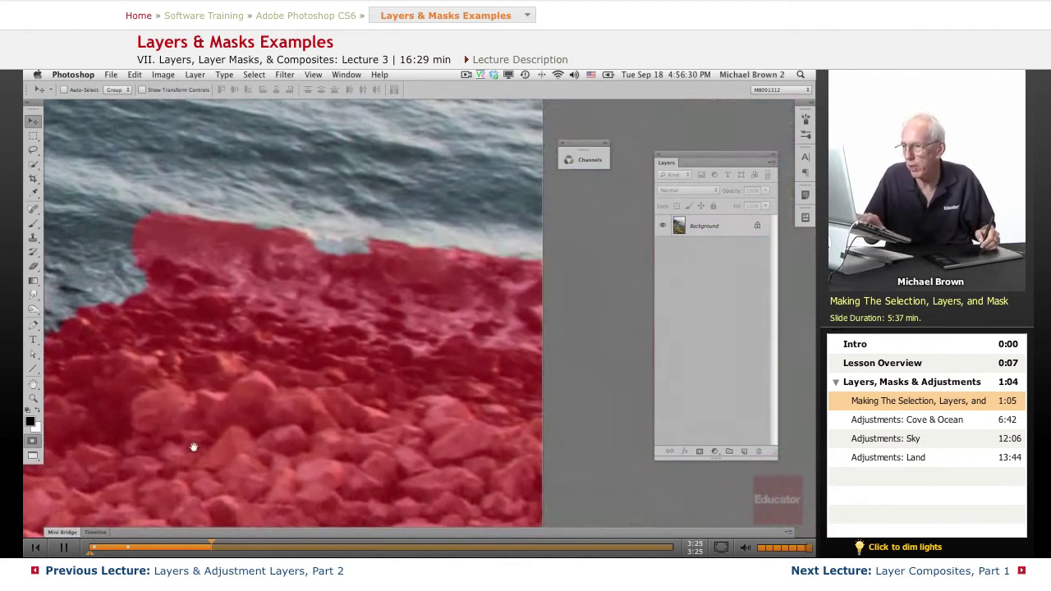
pyautogui.moveTo(249, 356); pyautogui.dragTo(262, 386)
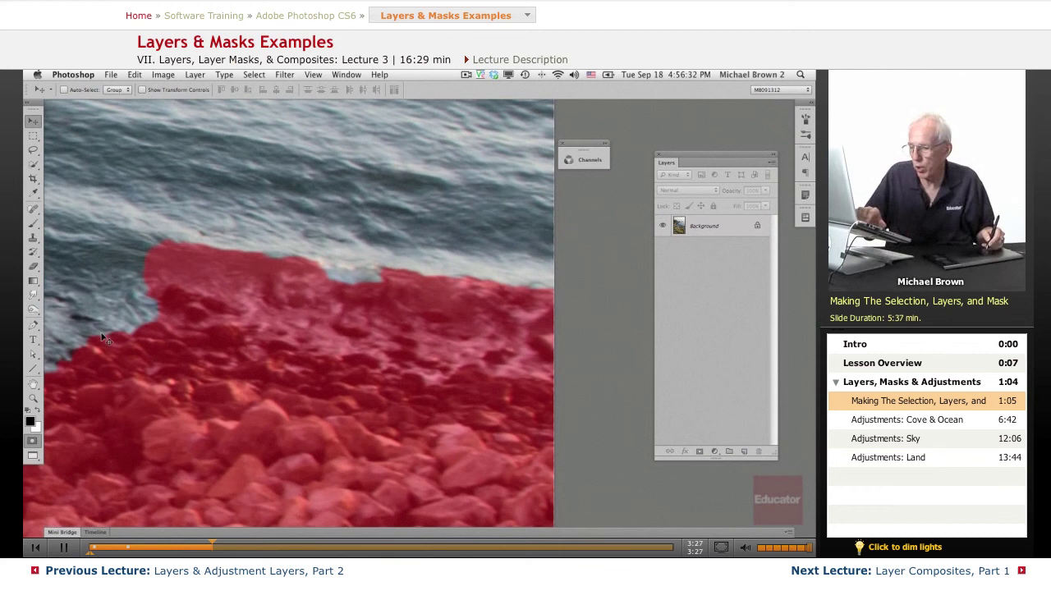
pyautogui.click(34, 225)
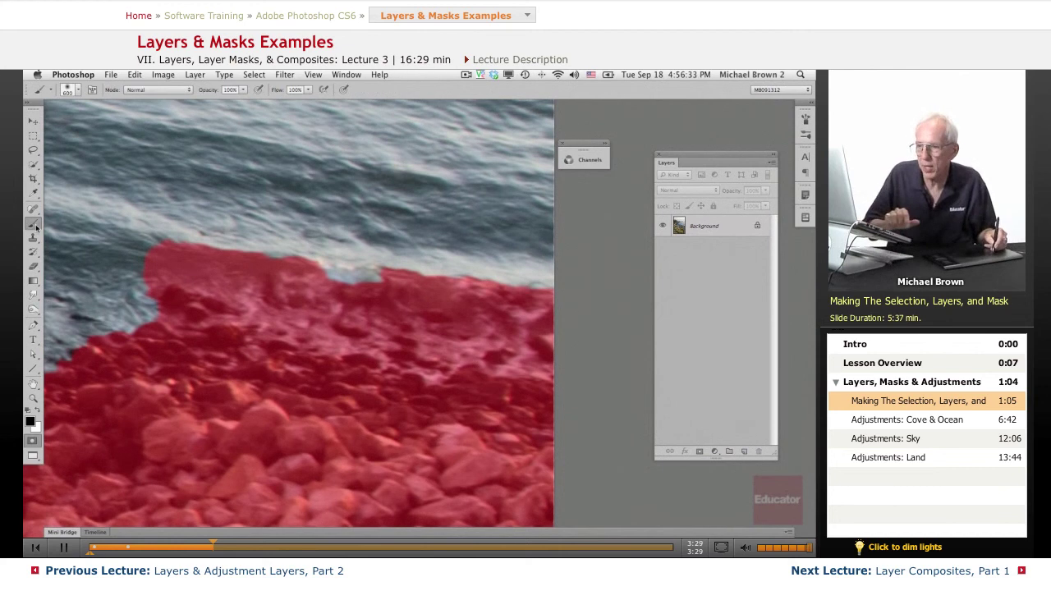
pyautogui.press('[')
pyautogui.press('[')
pyautogui.press('[')
pyautogui.press('[')
pyautogui.press('[')
pyautogui.press('[')
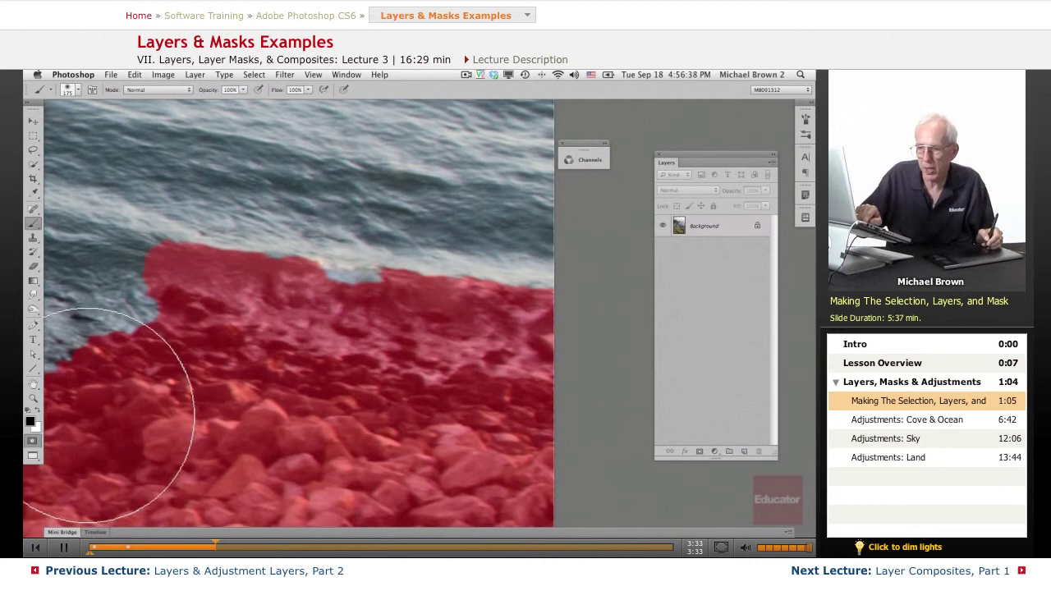
pyautogui.press('x')
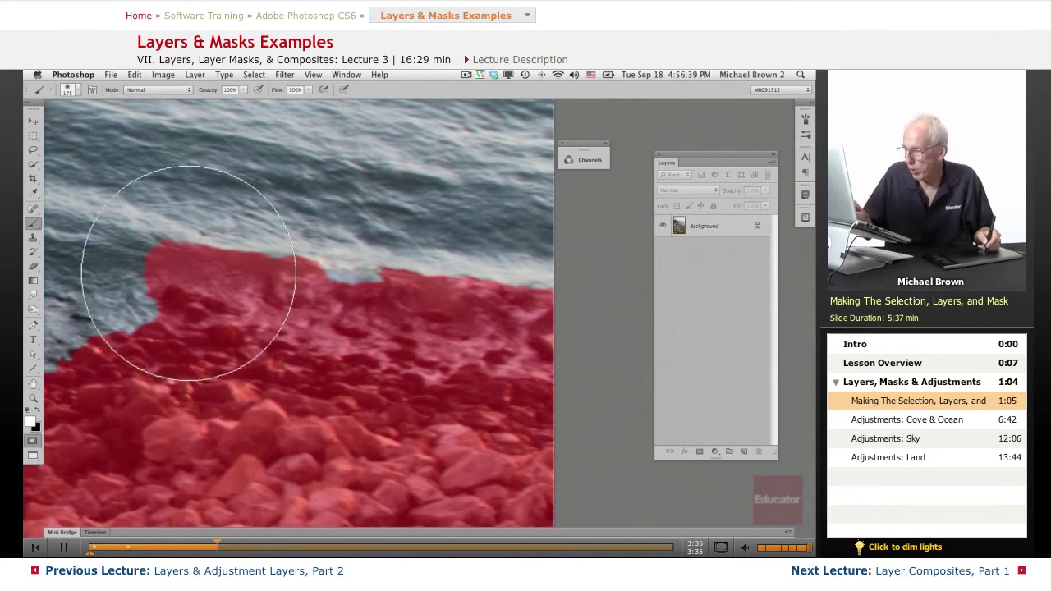
pyautogui.press('[')
pyautogui.press('[')
pyautogui.press('[')
pyautogui.press('[')
pyautogui.press('[')
pyautogui.press('[')
pyautogui.press('[')
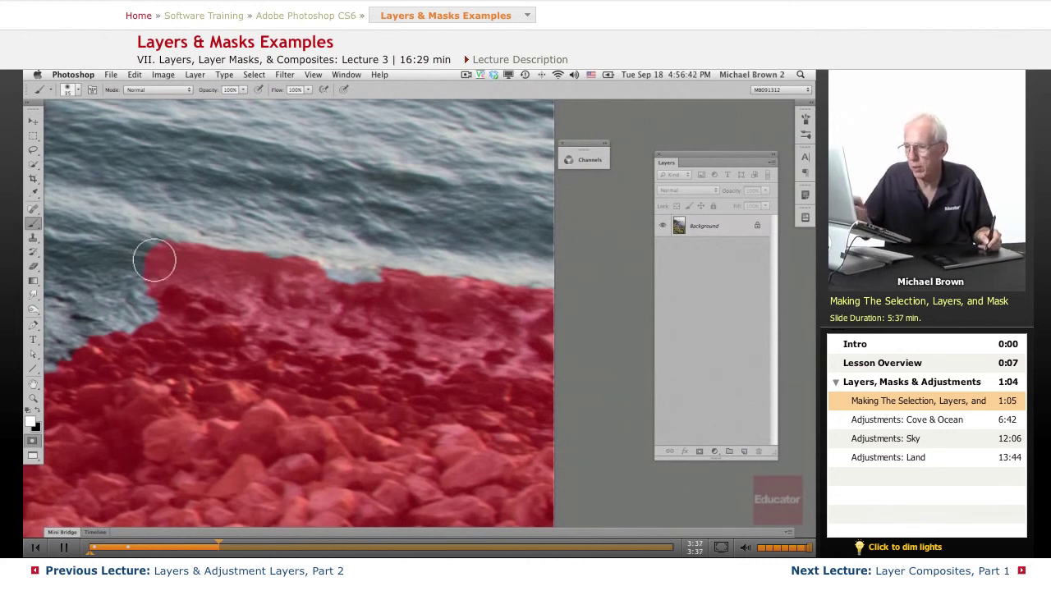
# Step: Paint white to clear the red mask along the upper rock edge
pyautogui.moveTo(155, 259)
pyautogui.mouseDown()
pyautogui.moveTo(225, 263)
pyautogui.moveTo(174, 270)
pyautogui.moveTo(243, 290)
pyautogui.moveTo(308, 269)
pyautogui.moveTo(318, 273)
pyautogui.moveTo(274, 272)
pyautogui.moveTo(263, 286)
pyautogui.moveTo(311, 328)
pyautogui.moveTo(348, 308)
pyautogui.moveTo(331, 337)
pyautogui.moveTo(464, 351)
pyautogui.moveTo(466, 336)
pyautogui.moveTo(338, 304)
pyautogui.moveTo(329, 291)
pyautogui.moveTo(350, 276)
pyautogui.moveTo(518, 303)
pyautogui.moveTo(544, 288)
pyautogui.moveTo(488, 352)
pyautogui.moveTo(404, 325)
pyautogui.moveTo(199, 294)
pyautogui.moveTo(230, 303)
pyautogui.moveTo(179, 314)
pyautogui.moveTo(135, 285)
pyautogui.moveTo(199, 293)
pyautogui.moveTo(146, 284)
pyautogui.moveTo(136, 255)
pyautogui.mouseUp()
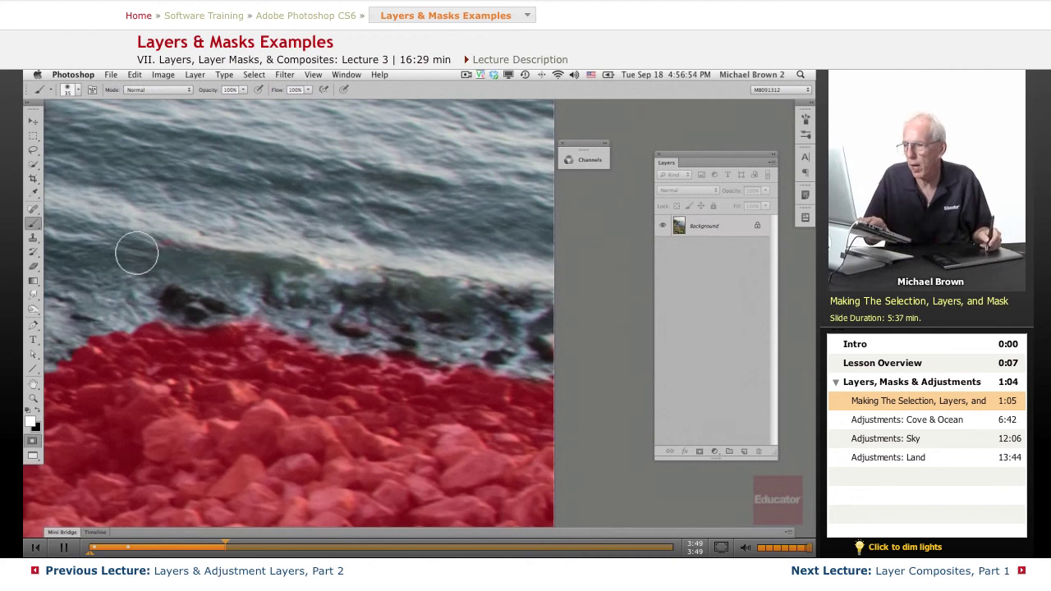
pyautogui.moveTo(205, 352); pyautogui.dragTo(469, 345)
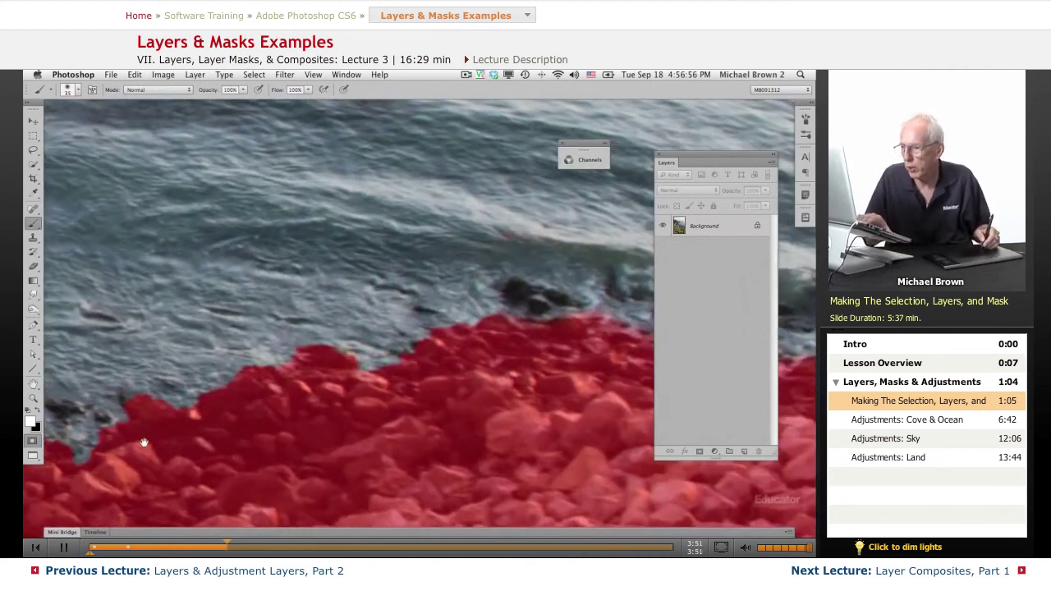
pyautogui.moveTo(143, 444)
pyautogui.mouseDown()
pyautogui.moveTo(284, 357)
pyautogui.moveTo(469, 298)
pyautogui.mouseUp()
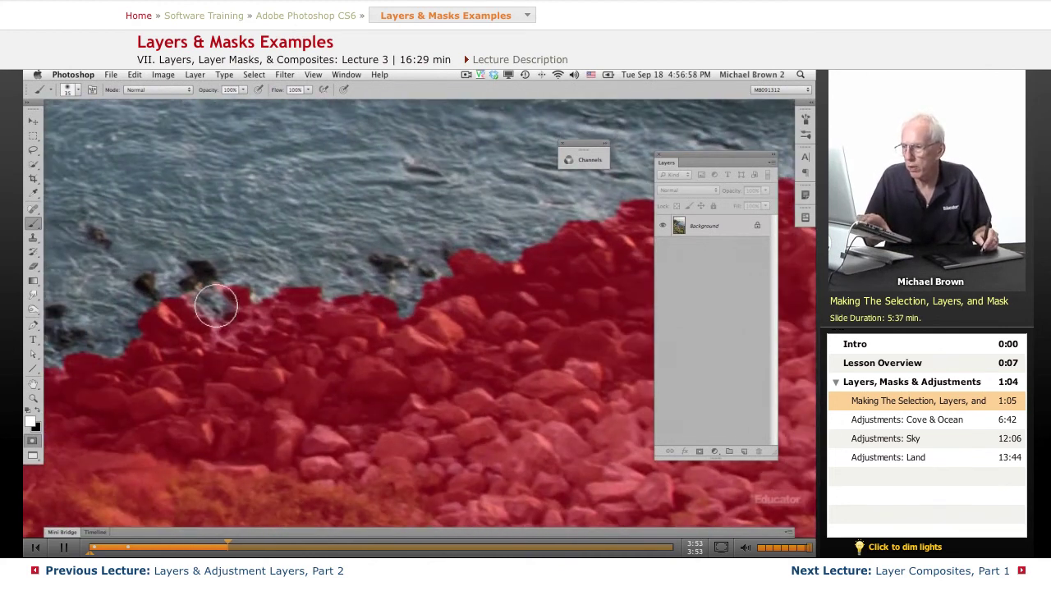
pyautogui.moveTo(216, 306)
pyautogui.mouseDown()
pyautogui.moveTo(258, 315)
pyautogui.moveTo(238, 307)
pyautogui.moveTo(325, 287)
pyautogui.mouseUp()
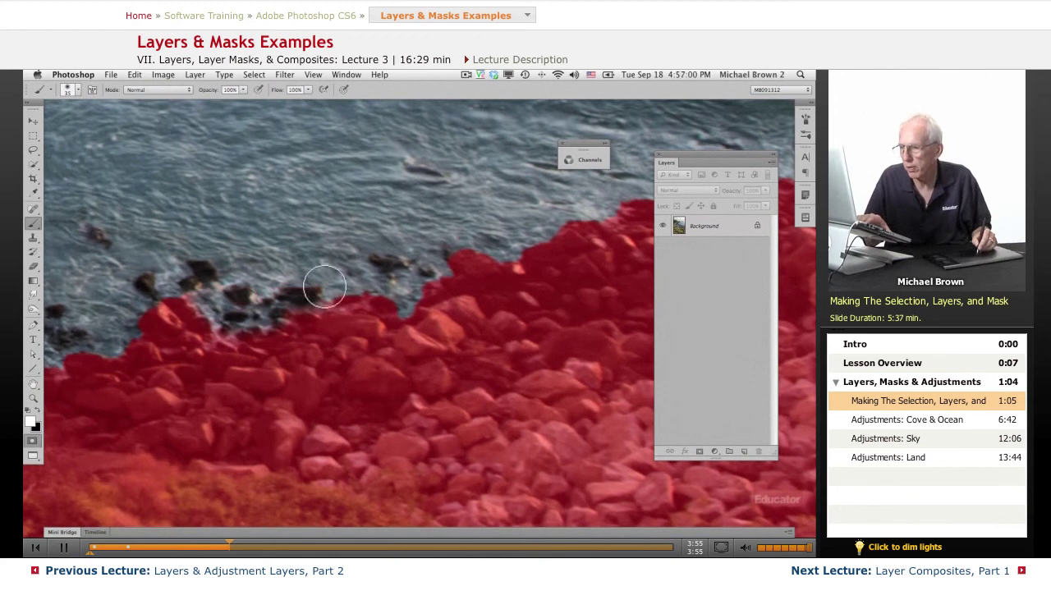
# Step: Move along the shoreline, clearing the mask off the rock edge and repainting it over the rocks
pyautogui.moveTo(276, 243); pyautogui.dragTo(444, 386)
pyautogui.moveTo(305, 303); pyautogui.dragTo(365, 337)
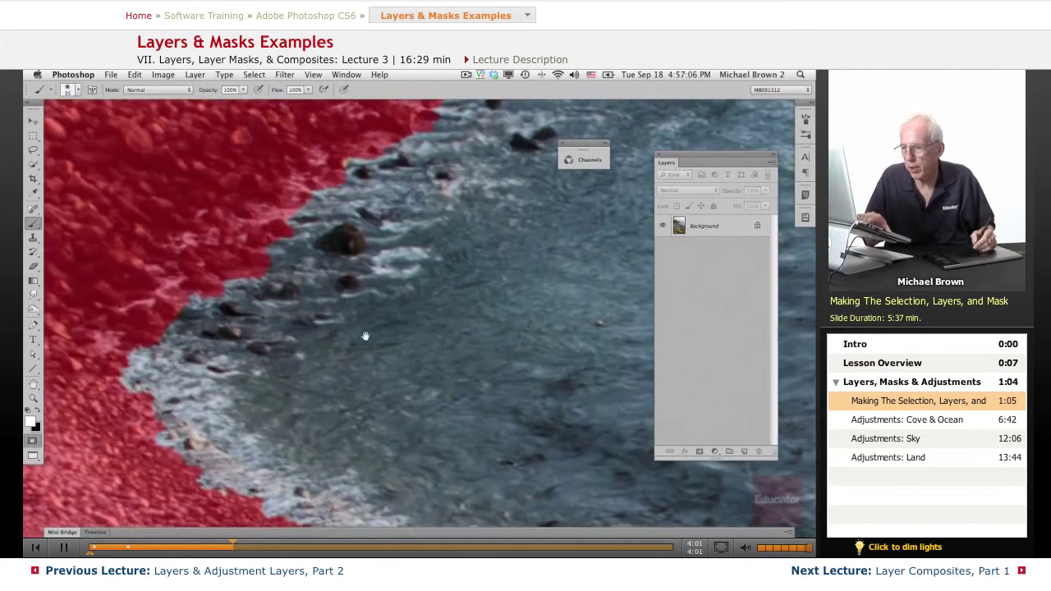
pyautogui.moveTo(244, 248)
pyautogui.mouseDown()
pyautogui.moveTo(307, 380)
pyautogui.moveTo(295, 399)
pyautogui.mouseUp()
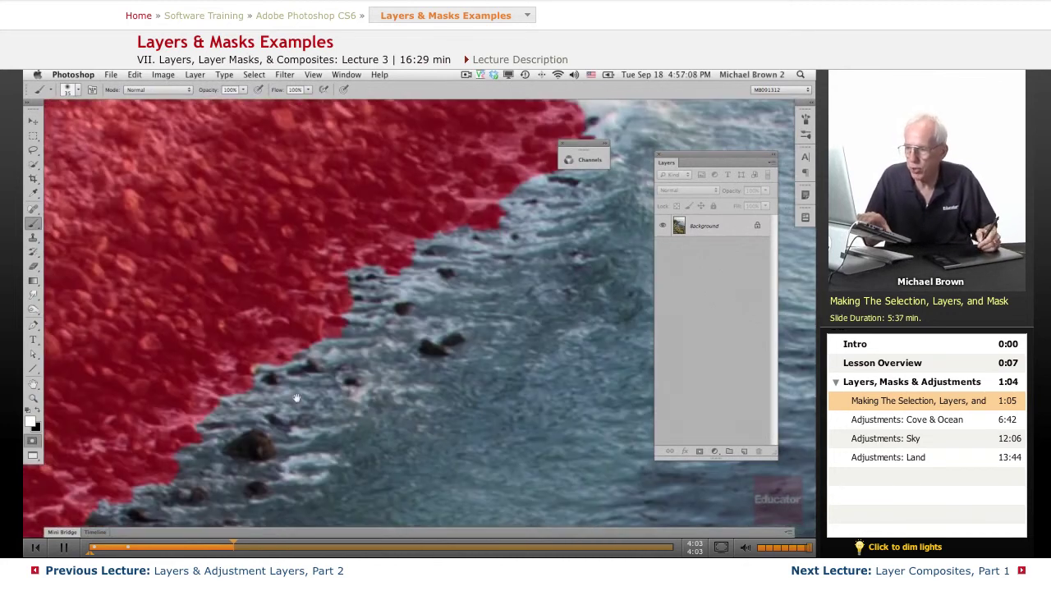
pyautogui.moveTo(265, 362)
pyautogui.mouseDown()
pyautogui.moveTo(189, 415)
pyautogui.moveTo(232, 387)
pyautogui.moveTo(207, 406)
pyautogui.moveTo(211, 427)
pyautogui.moveTo(234, 394)
pyautogui.moveTo(413, 381)
pyautogui.moveTo(294, 440)
pyautogui.moveTo(405, 298)
pyautogui.moveTo(378, 380)
pyautogui.mouseUp()
pyautogui.moveTo(337, 304)
pyautogui.mouseDown()
pyautogui.moveTo(353, 279)
pyautogui.moveTo(386, 296)
pyautogui.moveTo(402, 326)
pyautogui.moveTo(365, 349)
pyautogui.moveTo(349, 316)
pyautogui.moveTo(366, 300)
pyautogui.moveTo(395, 314)
pyautogui.mouseUp()
# Step: Zoom in with a 20 px brush and clear red mask from the rocks near the surf
pyautogui.press('[')
pyautogui.press('[')
pyautogui.press('x')
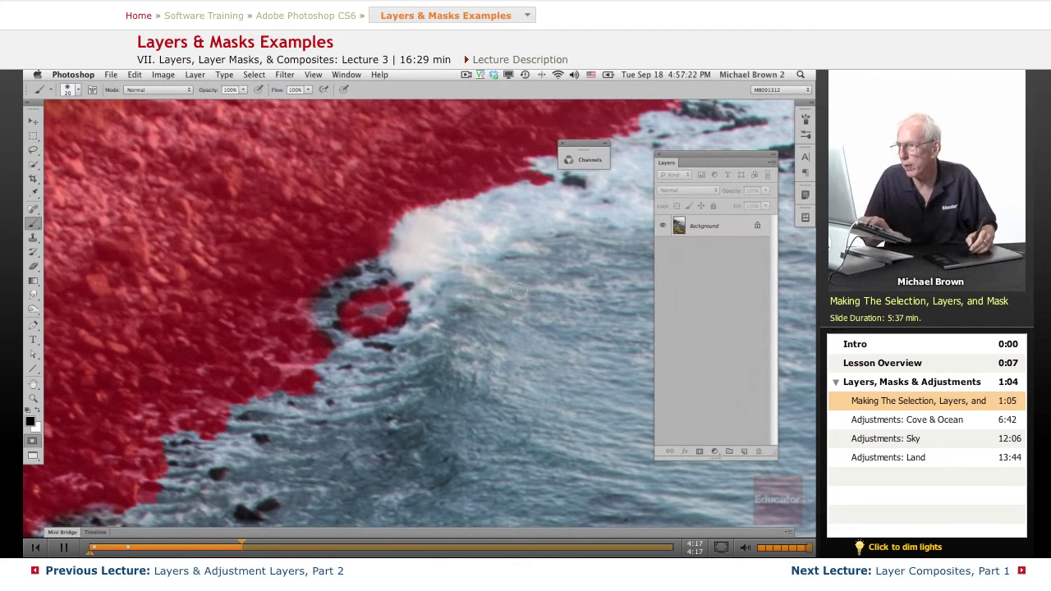
pyautogui.scroll(3, 517, 291)
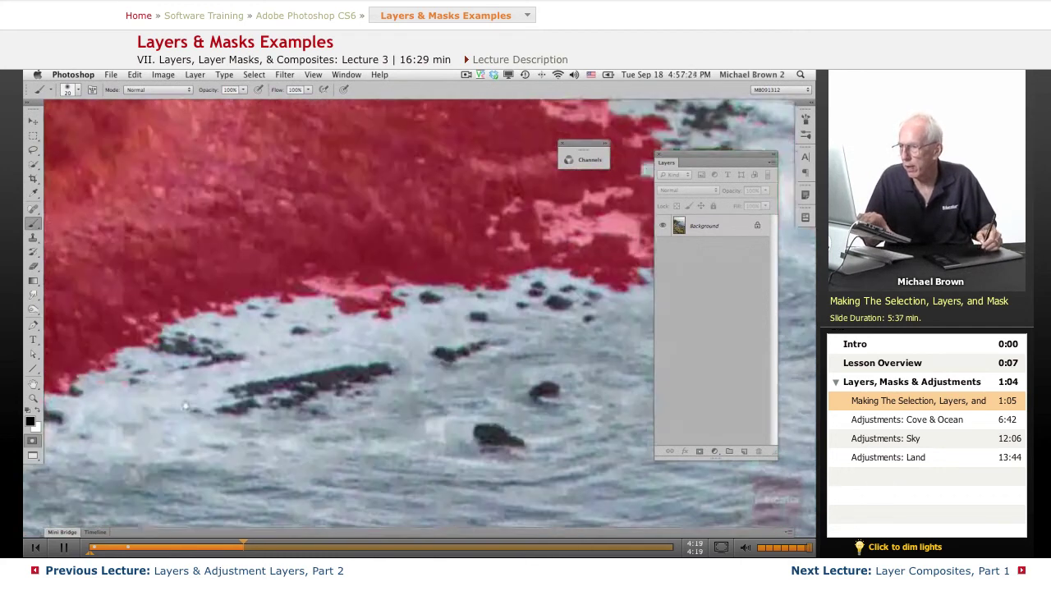
pyautogui.press('x')
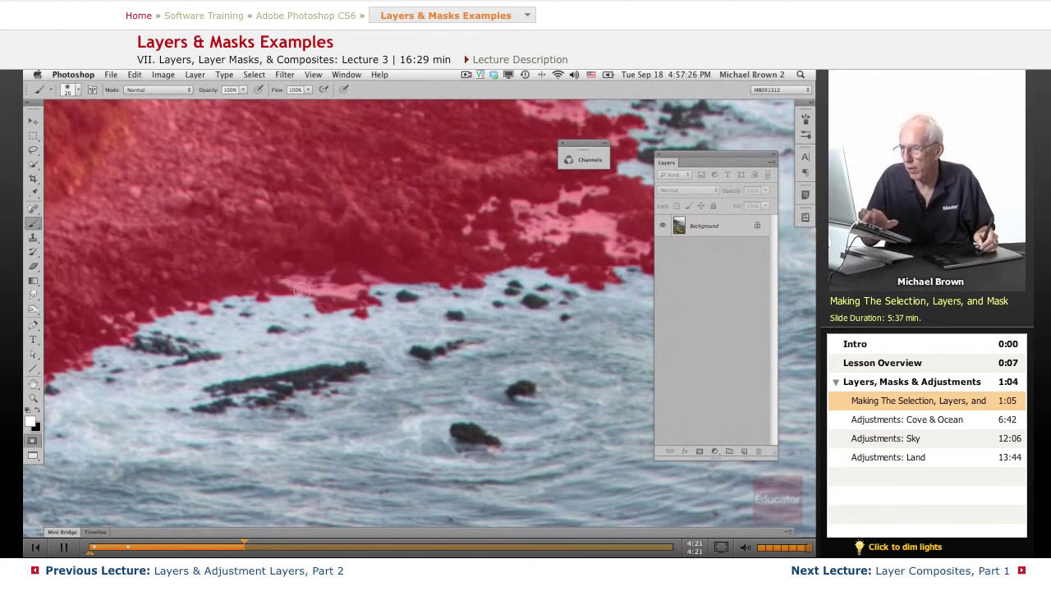
pyautogui.moveTo(483, 349); pyautogui.dragTo(267, 422)
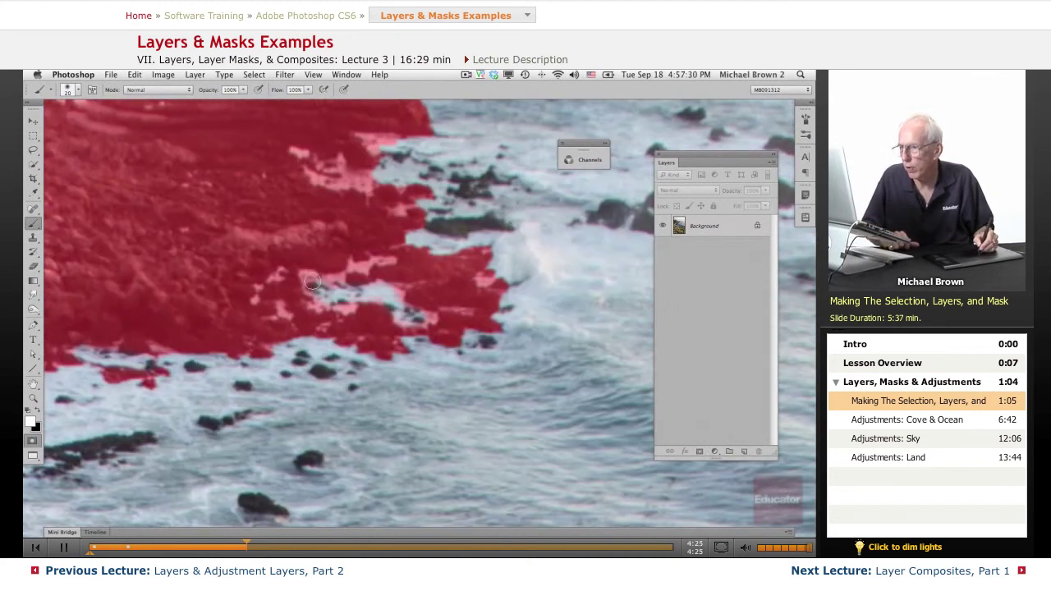
pyautogui.moveTo(313, 282)
pyautogui.mouseDown()
pyautogui.moveTo(359, 268)
pyautogui.moveTo(331, 178)
pyautogui.moveTo(360, 156)
pyautogui.mouseUp()
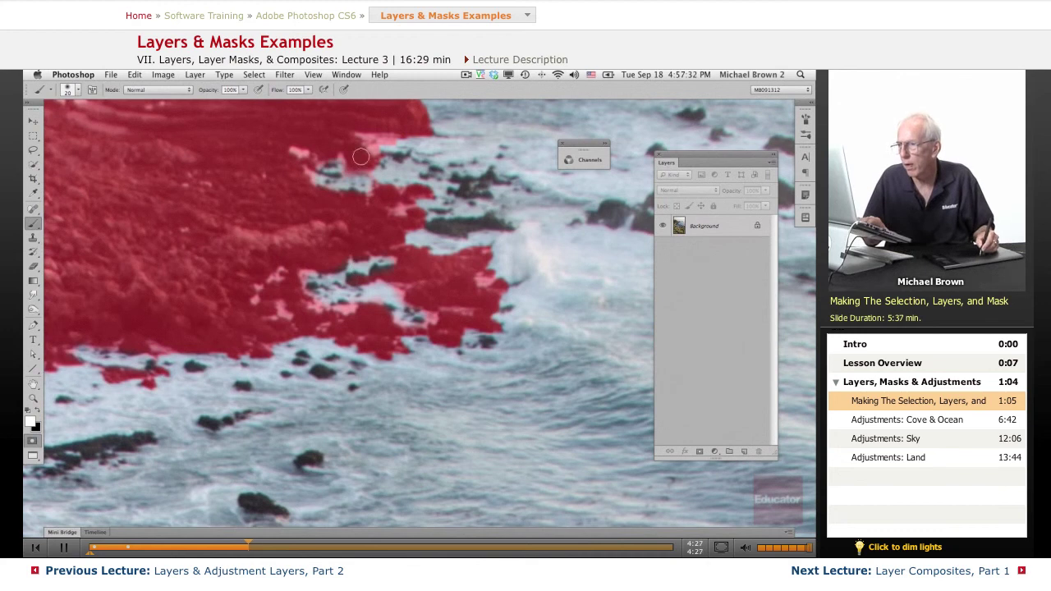
pyautogui.moveTo(617, 394); pyautogui.dragTo(223, 476)
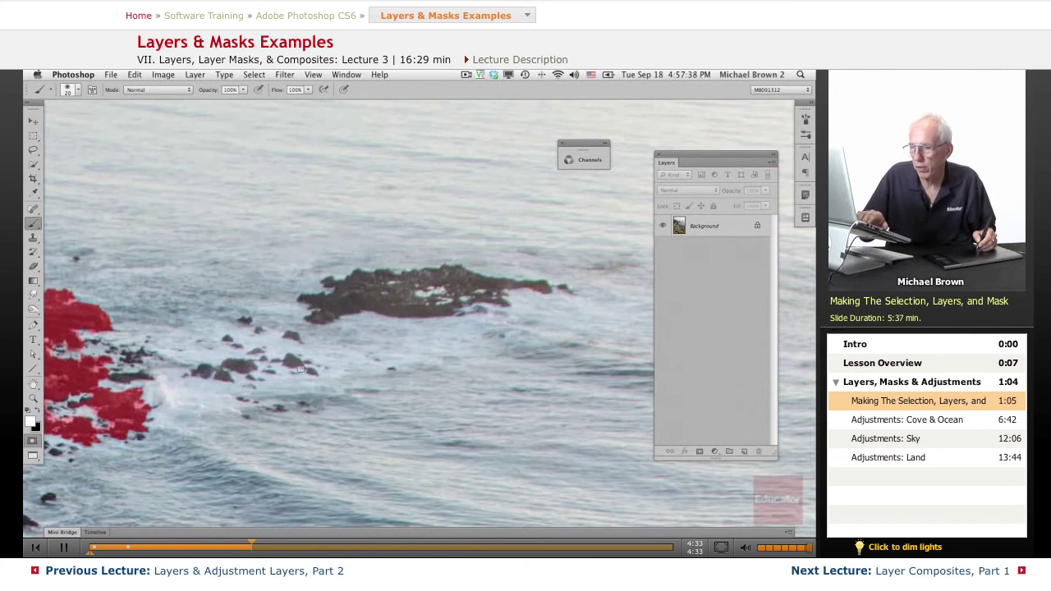
# Step: Paint black over the offshore rock outcrop and the small dark rocks near shore
pyautogui.press('x')
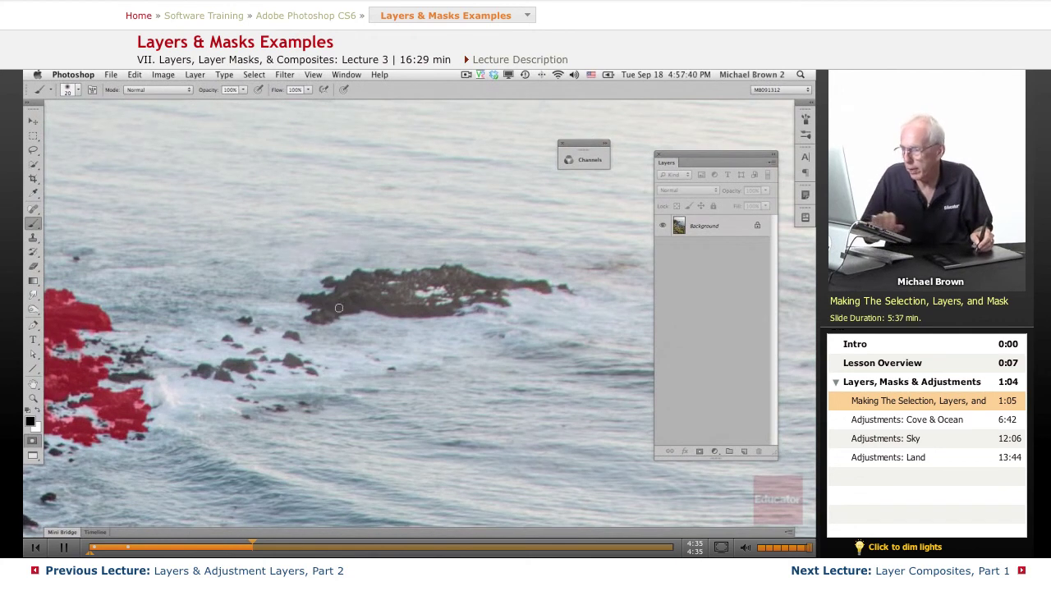
pyautogui.moveTo(332, 300)
pyautogui.mouseDown()
pyautogui.moveTo(311, 299)
pyautogui.moveTo(359, 272)
pyautogui.moveTo(427, 269)
pyautogui.moveTo(516, 285)
pyautogui.mouseUp()
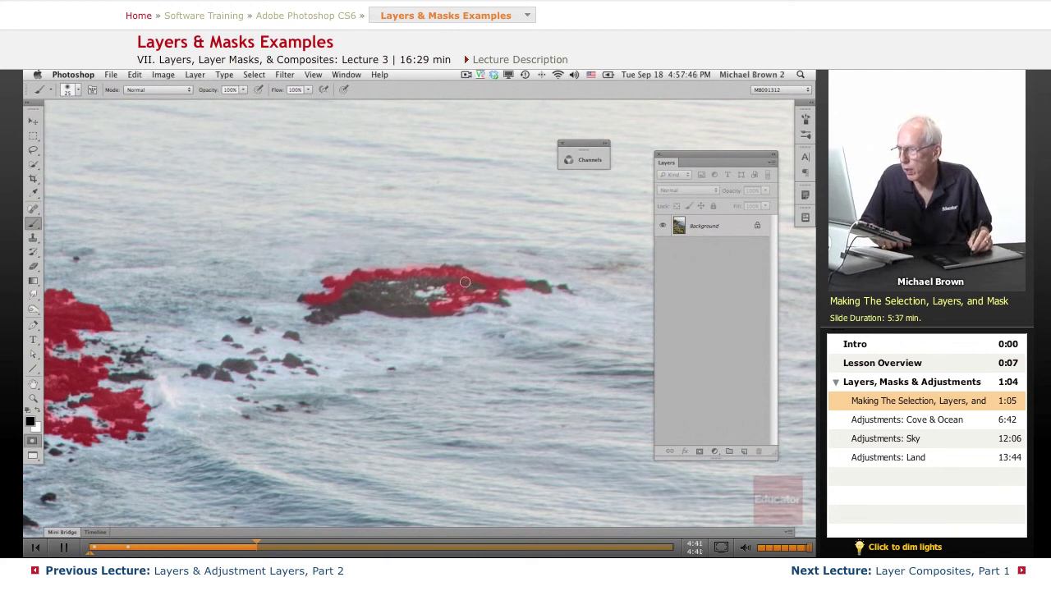
pyautogui.moveTo(389, 311)
pyautogui.mouseDown()
pyautogui.moveTo(316, 313)
pyautogui.moveTo(329, 301)
pyautogui.mouseUp()
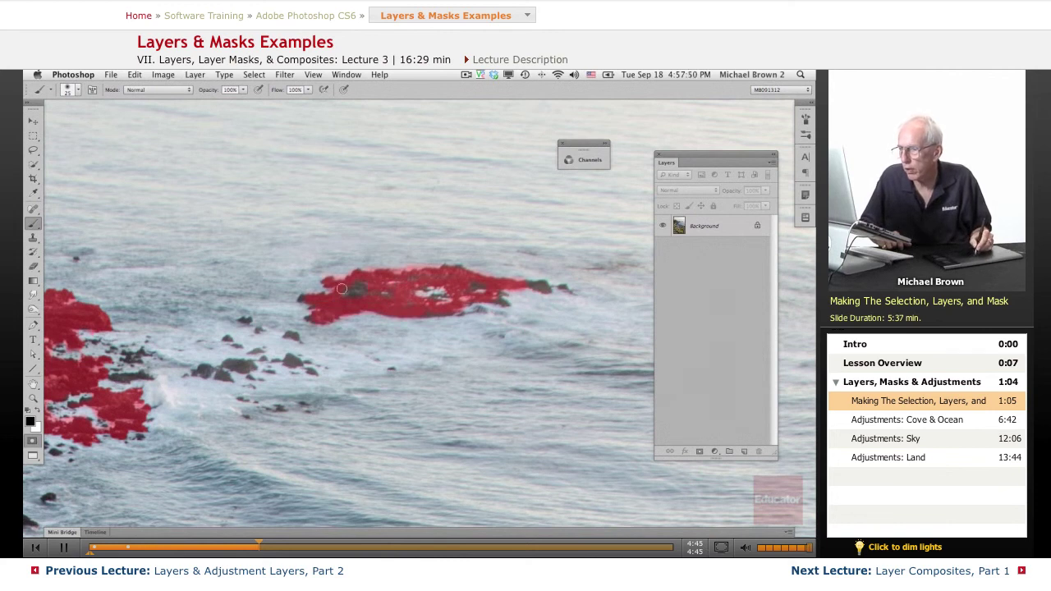
pyautogui.moveTo(223, 370); pyautogui.dragTo(215, 376)
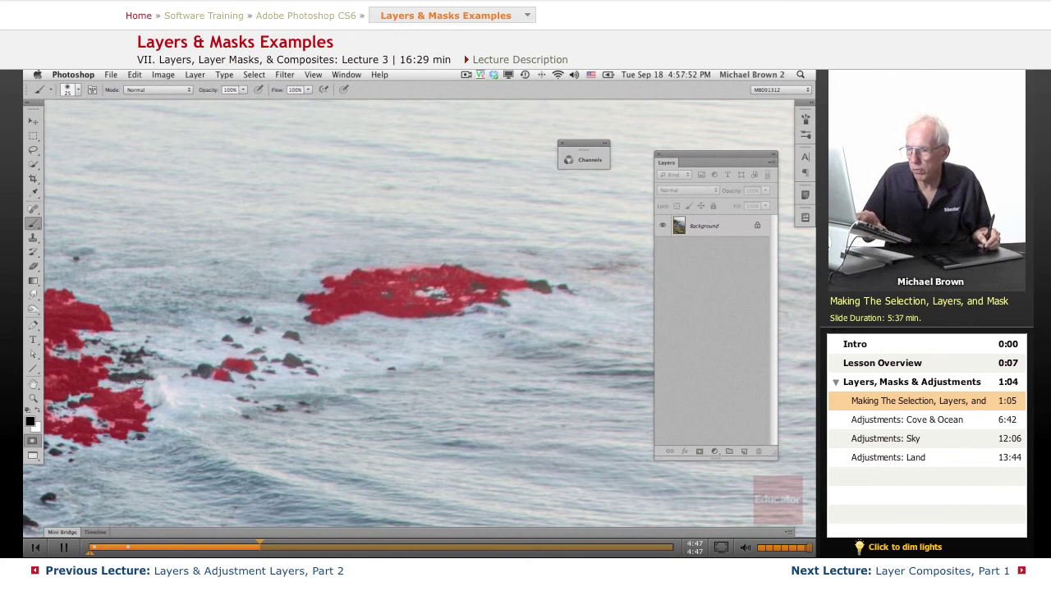
pyautogui.moveTo(146, 384); pyautogui.dragTo(115, 382)
pyautogui.scroll(-10, 371, 404)
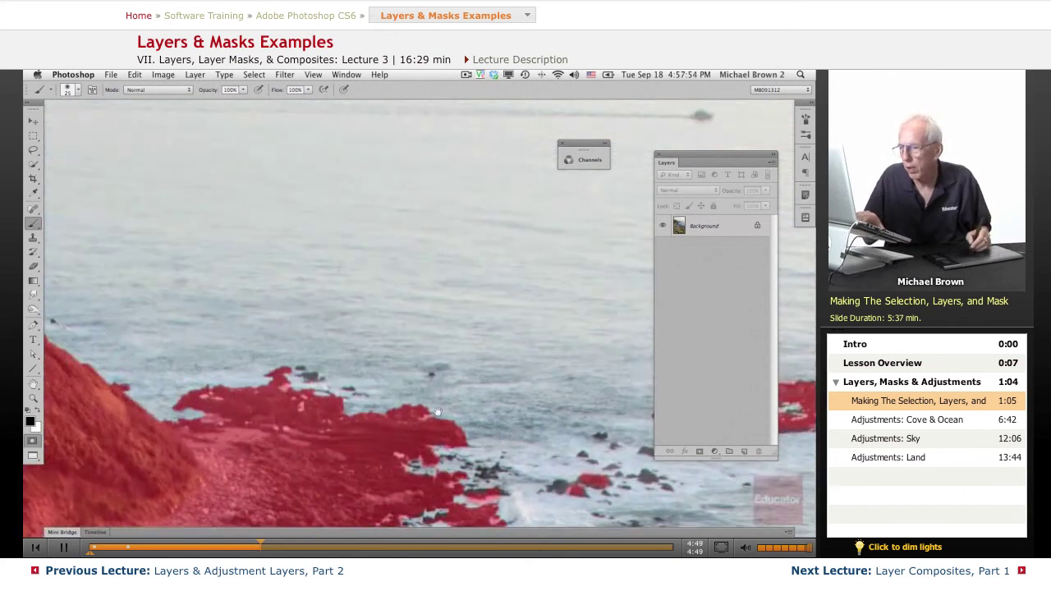
pyautogui.scroll(-10, 226, 373)
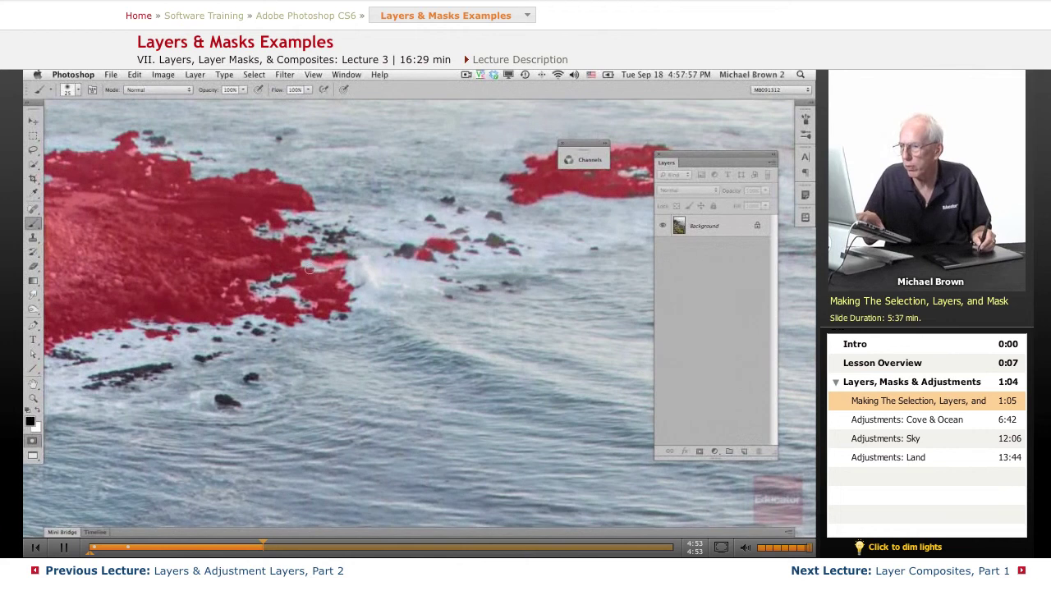
pyautogui.press('x')
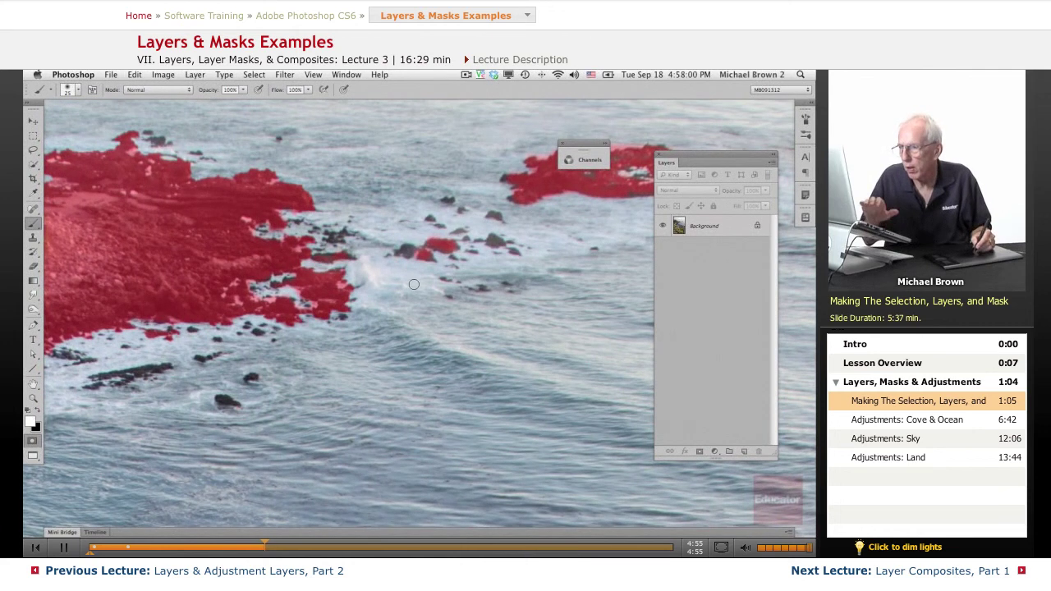
# Step: Exit Quick Mask and save the selection as a new channel named 'Sky & Ocean'
pyautogui.press('q')
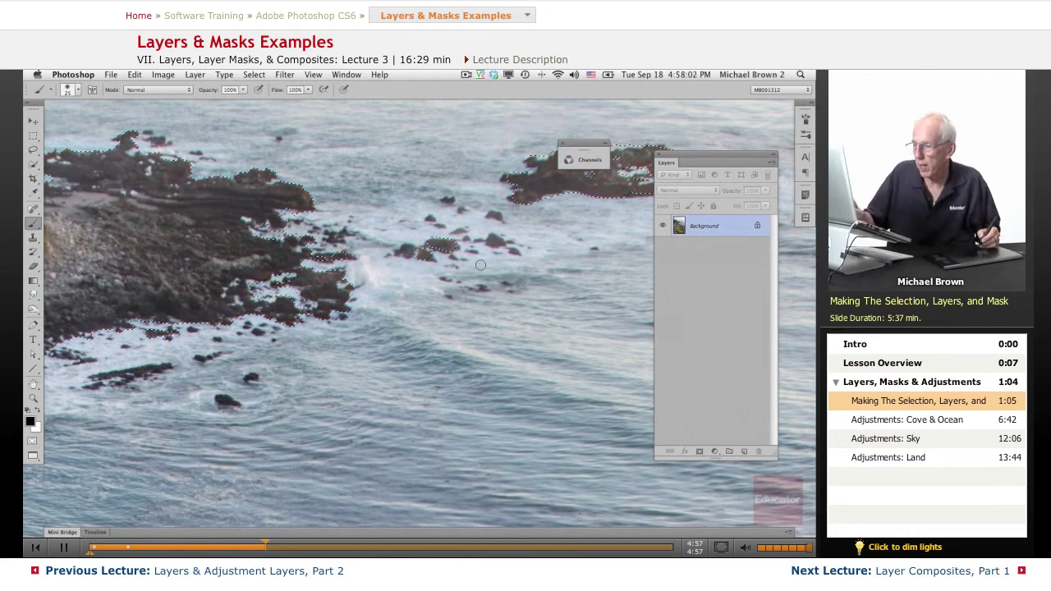
pyautogui.click(255, 74)
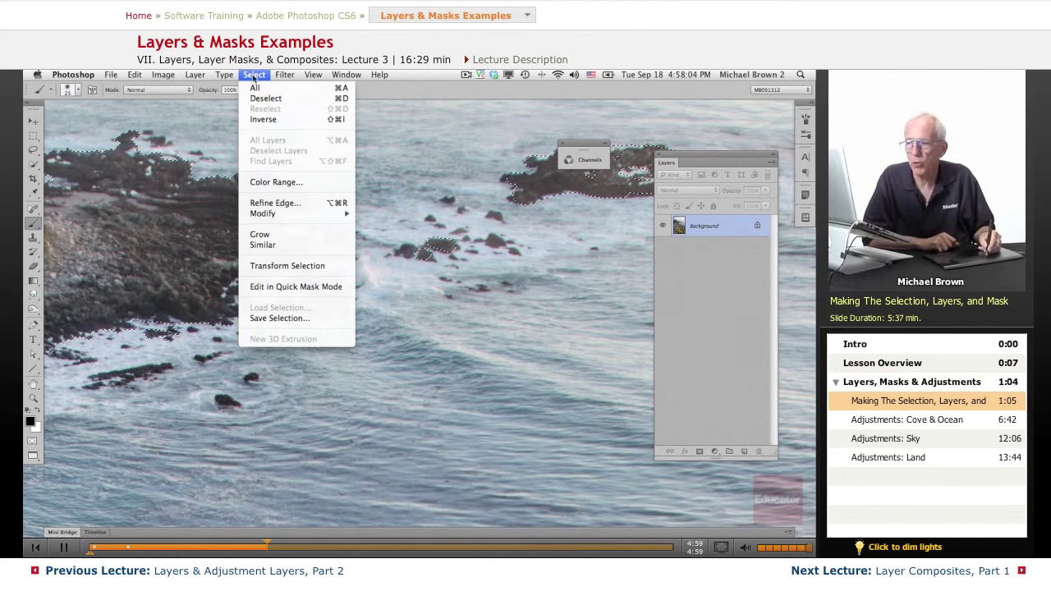
pyautogui.click(276, 318)
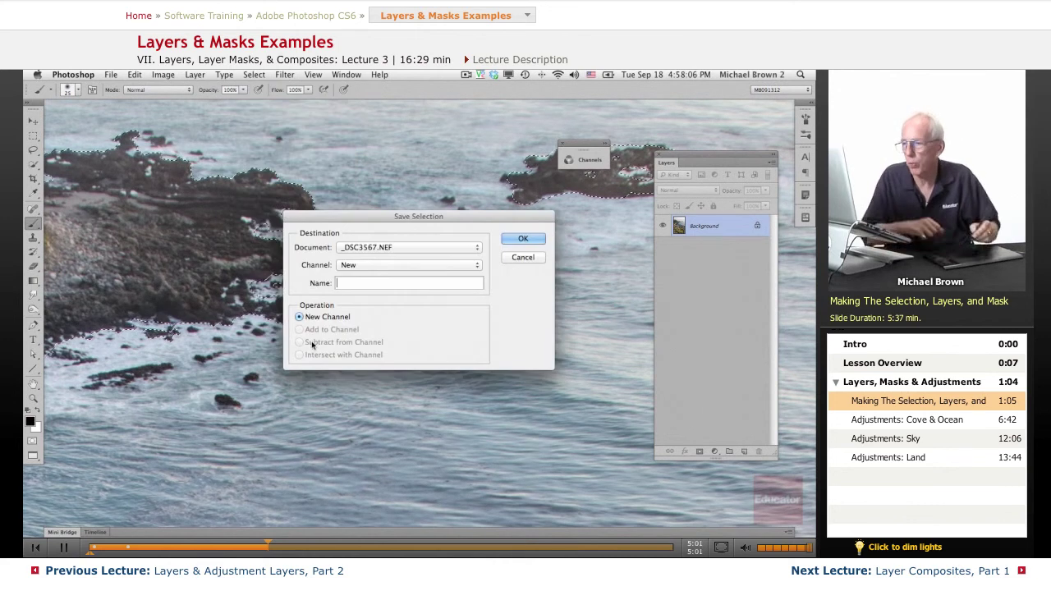
pyautogui.write('S')
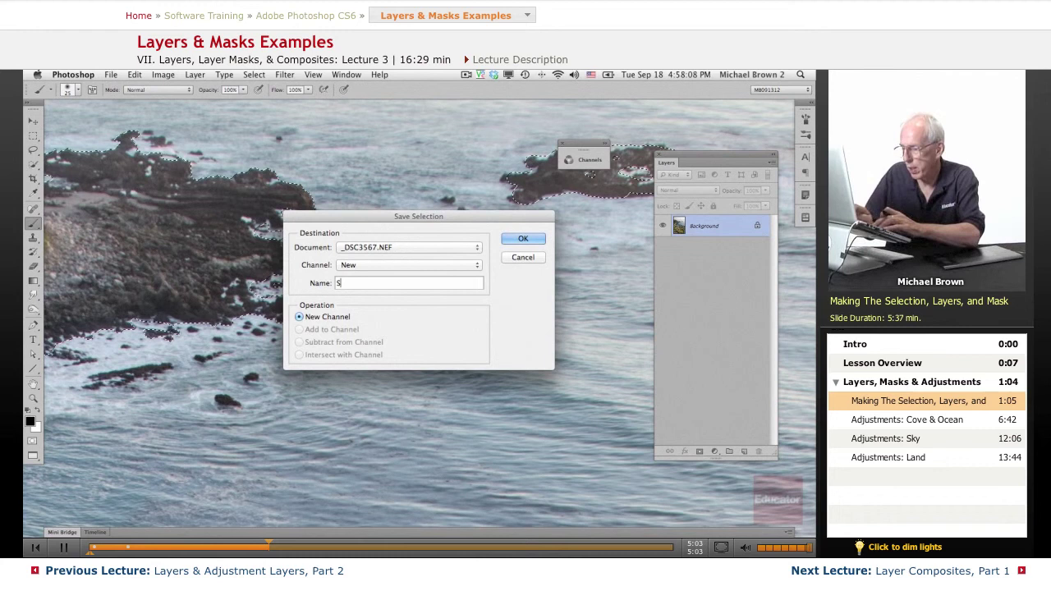
pyautogui.write('ky & Oc')
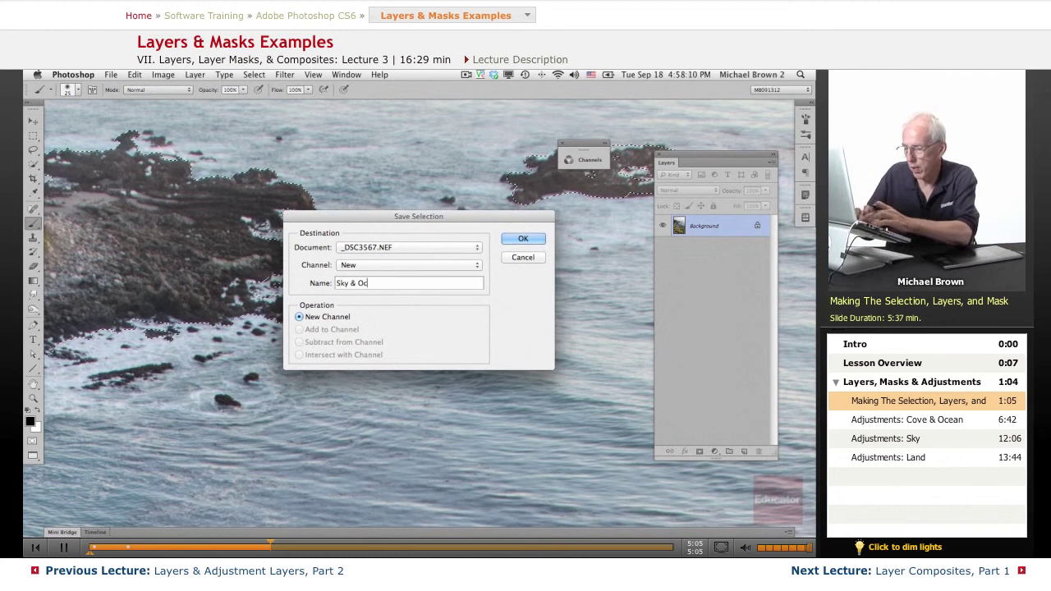
pyautogui.write('ean')
pyautogui.press('Return')
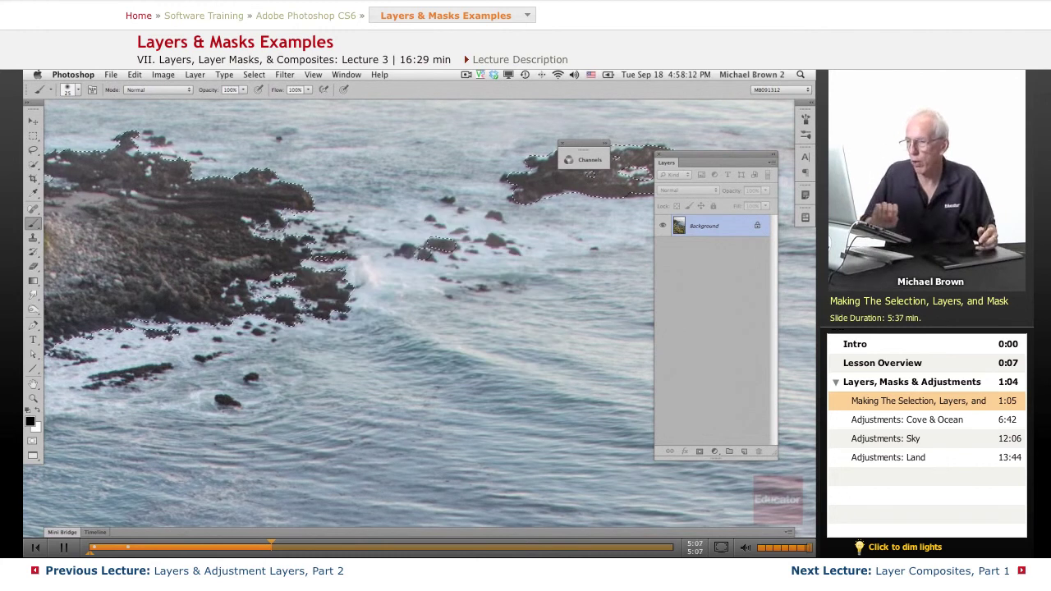
# Step: Fit the image on screen, deselect, and open the Channels panel beside the image
pyautogui.press('super+0')
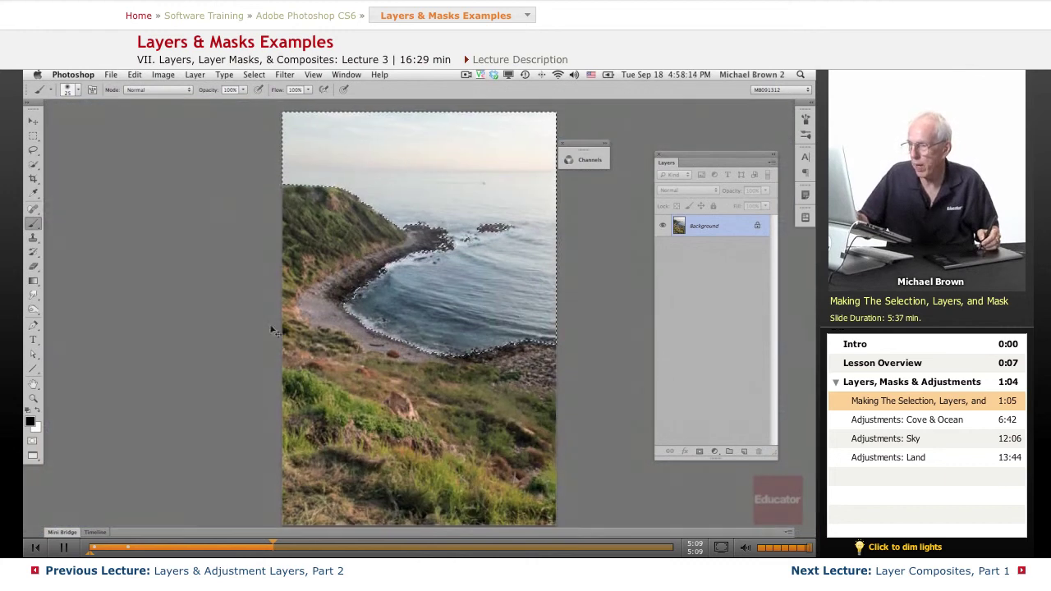
pyautogui.press('super+d')
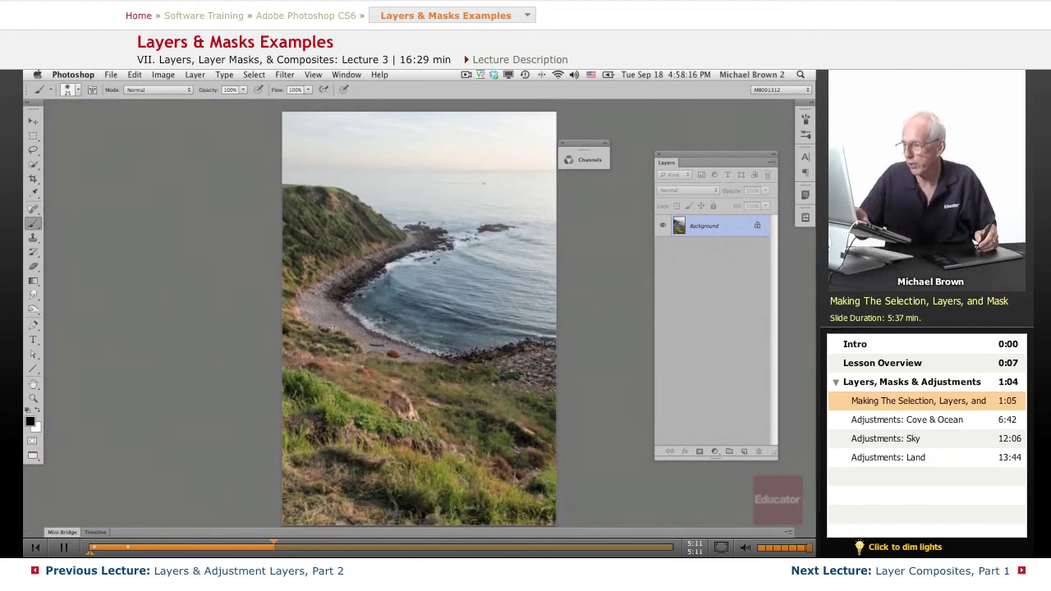
pyautogui.click(585, 159)
pyautogui.moveTo(580, 146); pyautogui.dragTo(140, 166)
pyautogui.click(174, 187)
pyautogui.click(141, 179)
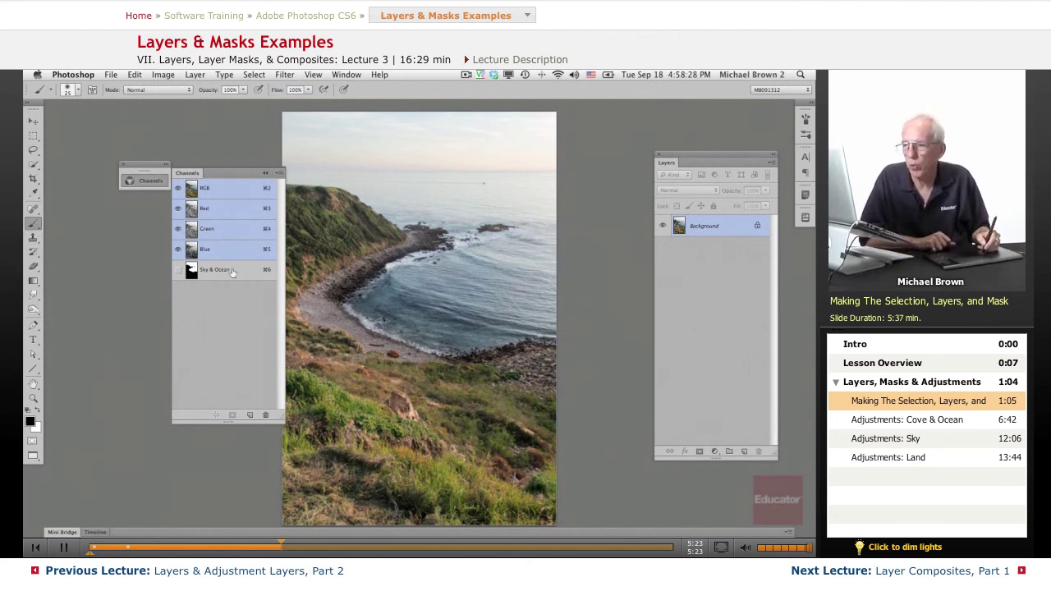
# Step: View the Sky & Ocean channel, zoom to check its edges, then load it as a selection
pyautogui.click(236, 271)
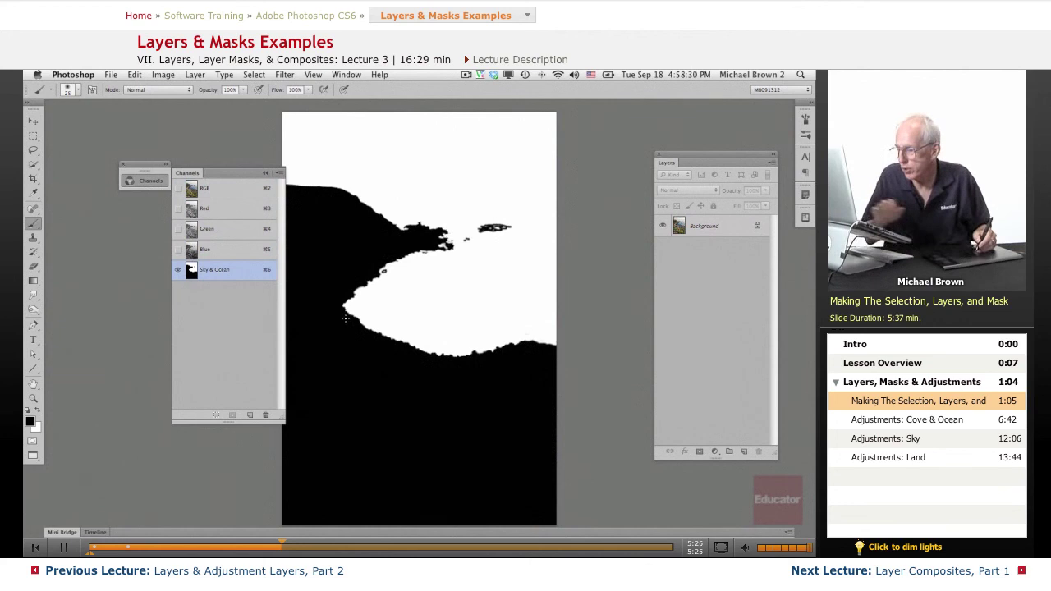
pyautogui.press('super+equal')
pyautogui.press('super+equal')
pyautogui.press('super+equal')
pyautogui.press('super+equal')
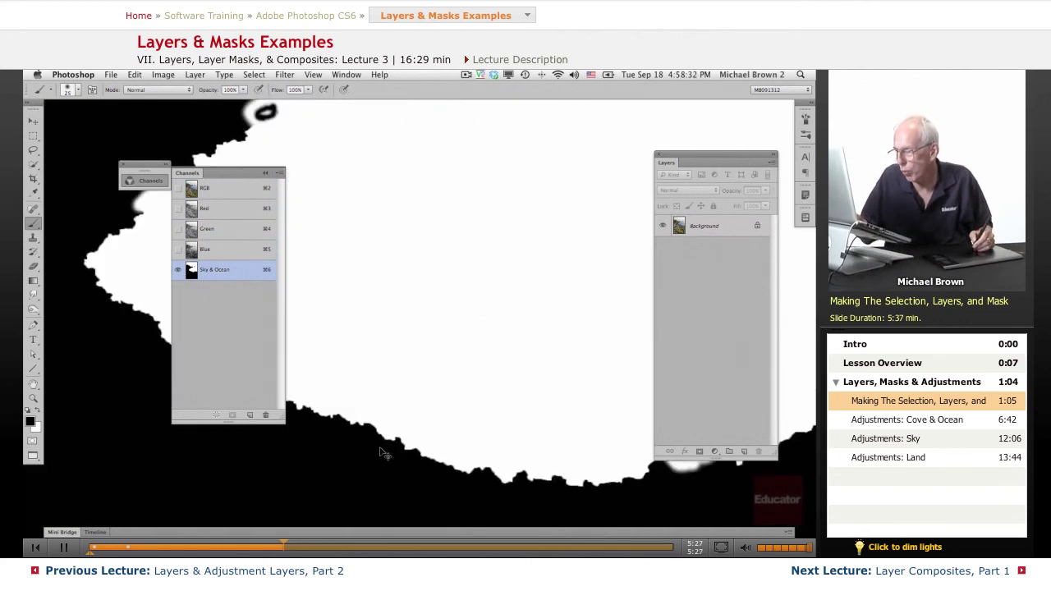
pyautogui.press('super+minus')
pyautogui.press('super+minus')
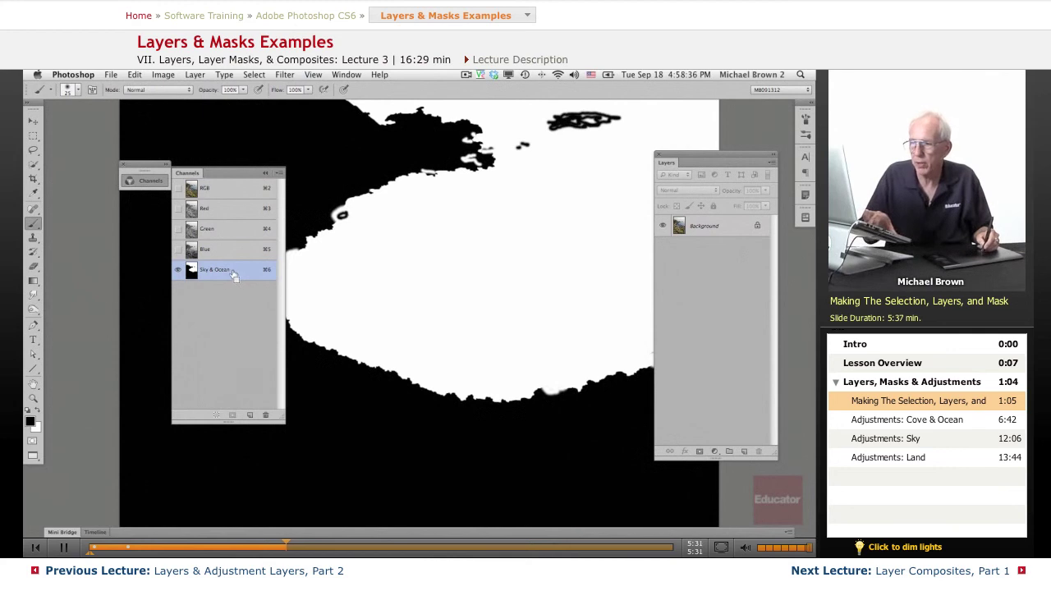
pyautogui.keyDown('super'); pyautogui.click(234, 276); pyautogui.keyUp('super')
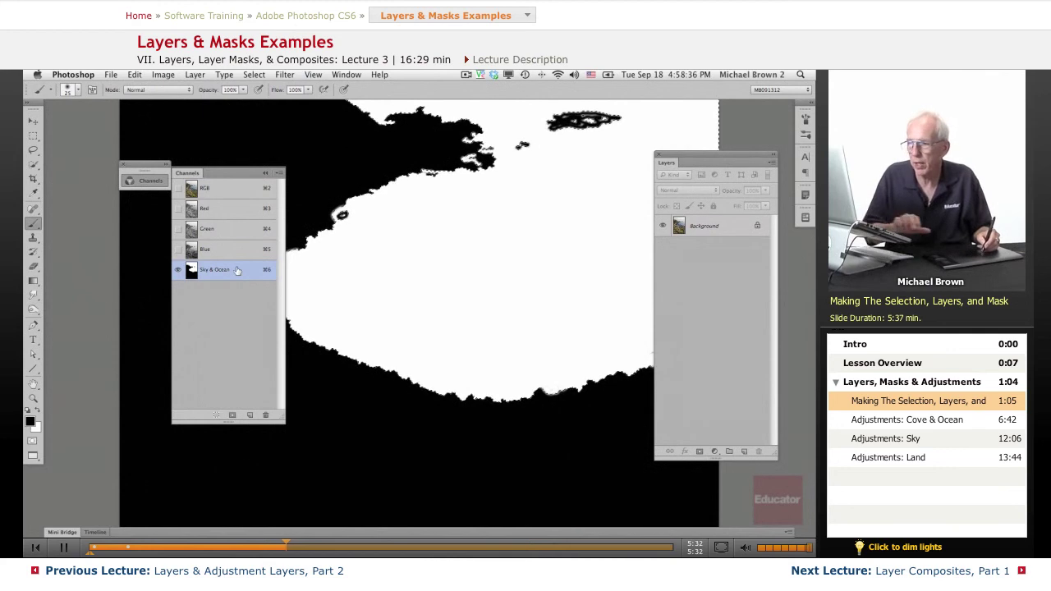
# Step: Feather the selection by 2 px in Refine Edge
pyautogui.click(34, 166)
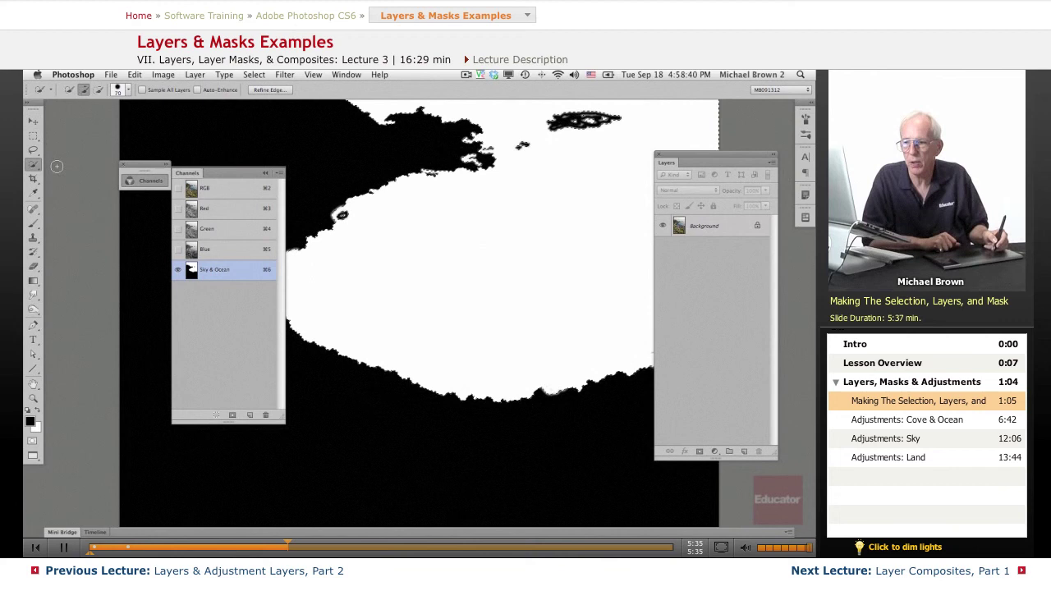
pyautogui.click(270, 90)
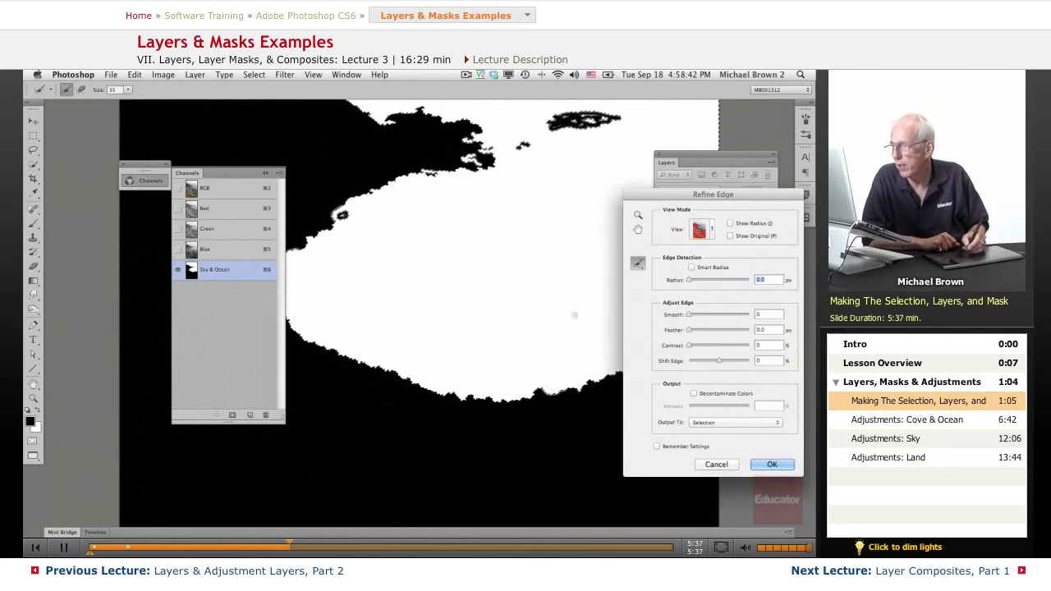
pyautogui.click(763, 329)
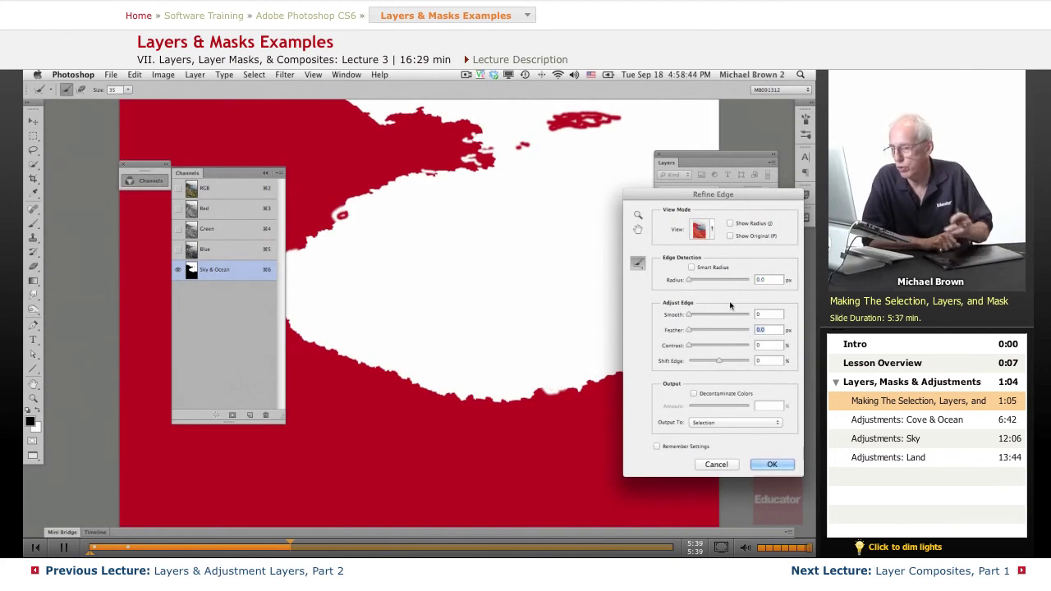
pyautogui.write('2')
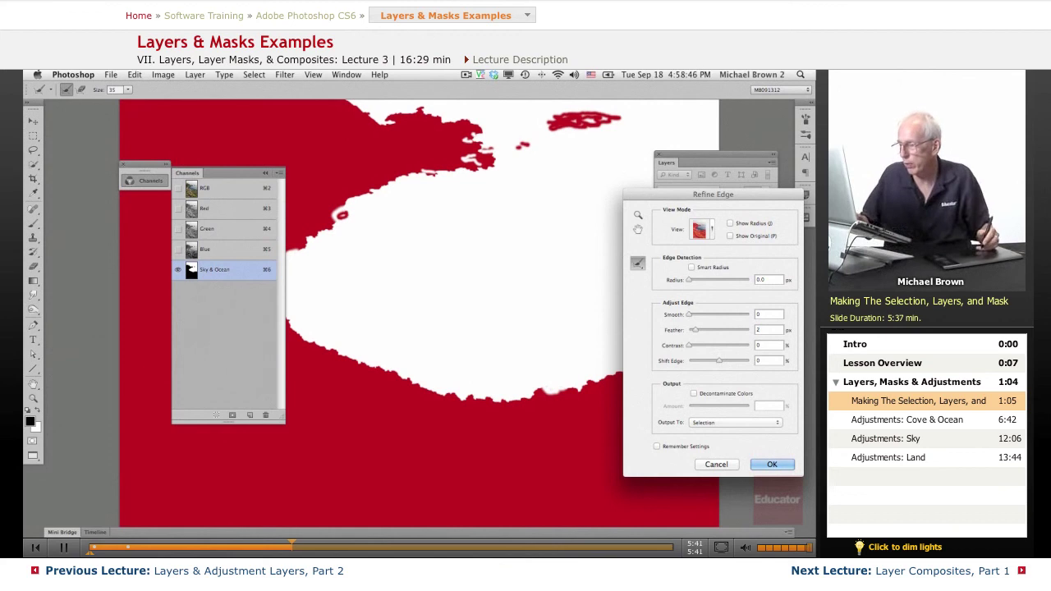
pyautogui.press('Return')
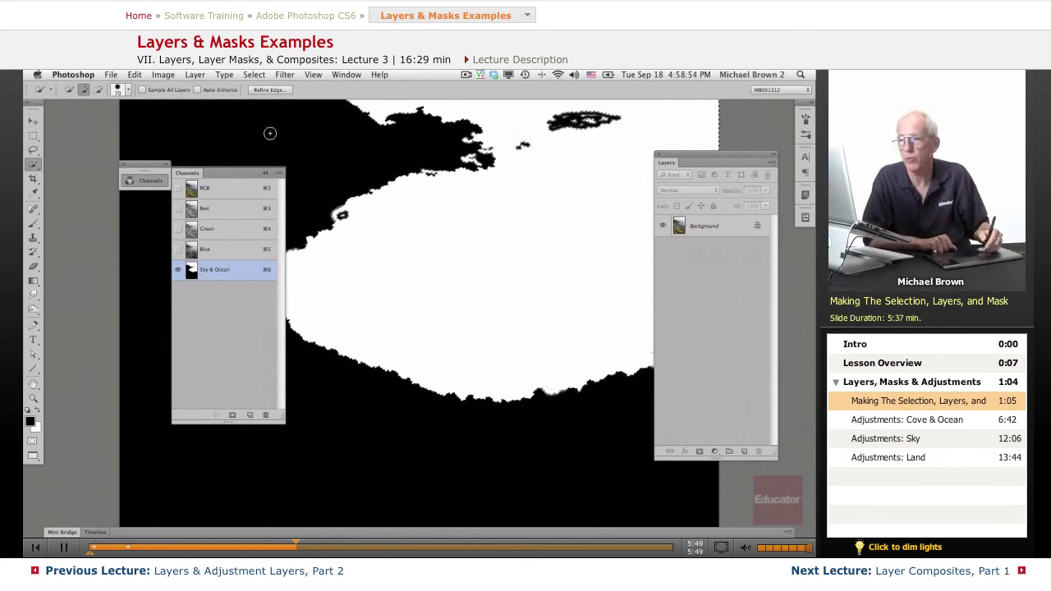
# Step: Save the selection over the Sky & Ocean channel using Replace Channel
pyautogui.click(255, 75)
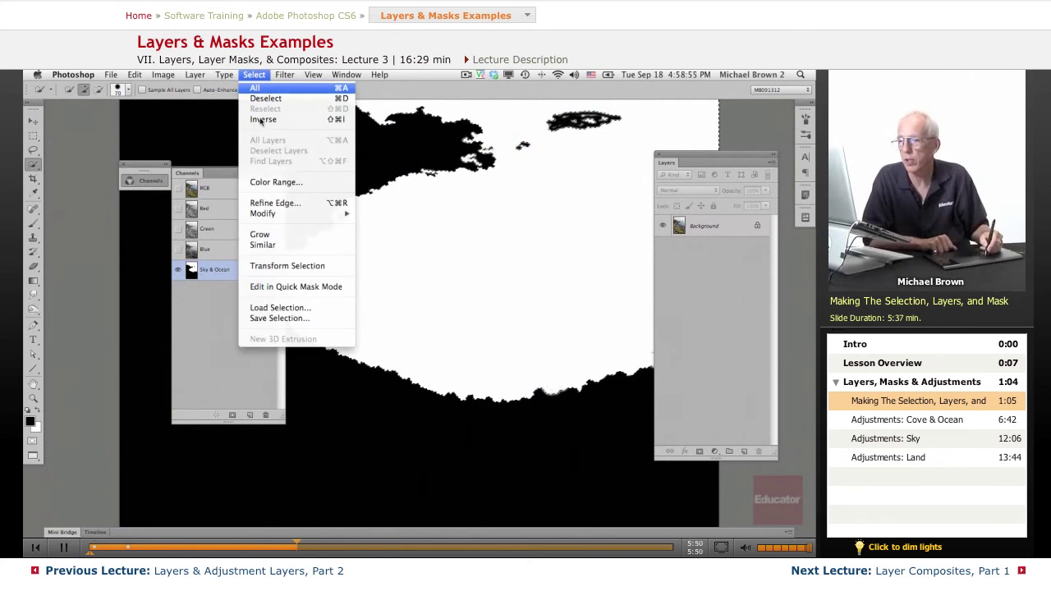
pyautogui.click(267, 319)
pyautogui.click(363, 266)
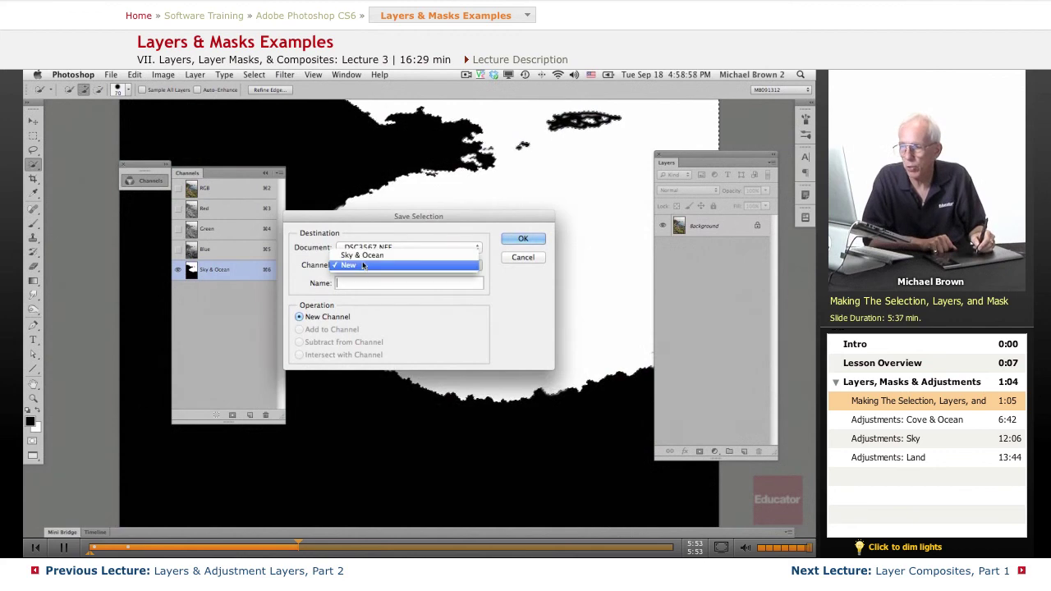
pyautogui.click(361, 256)
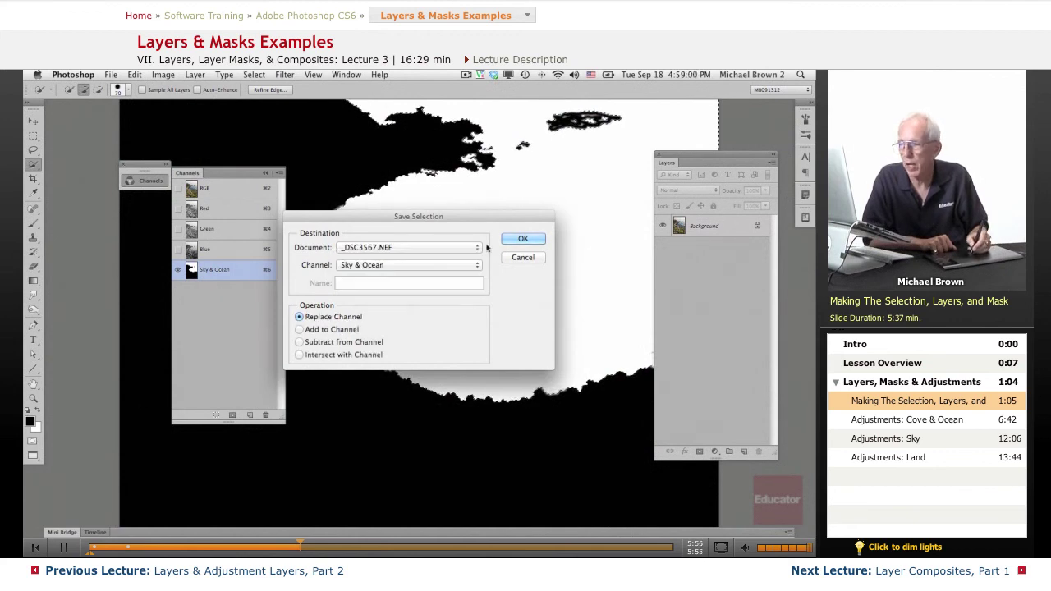
pyautogui.click(511, 240)
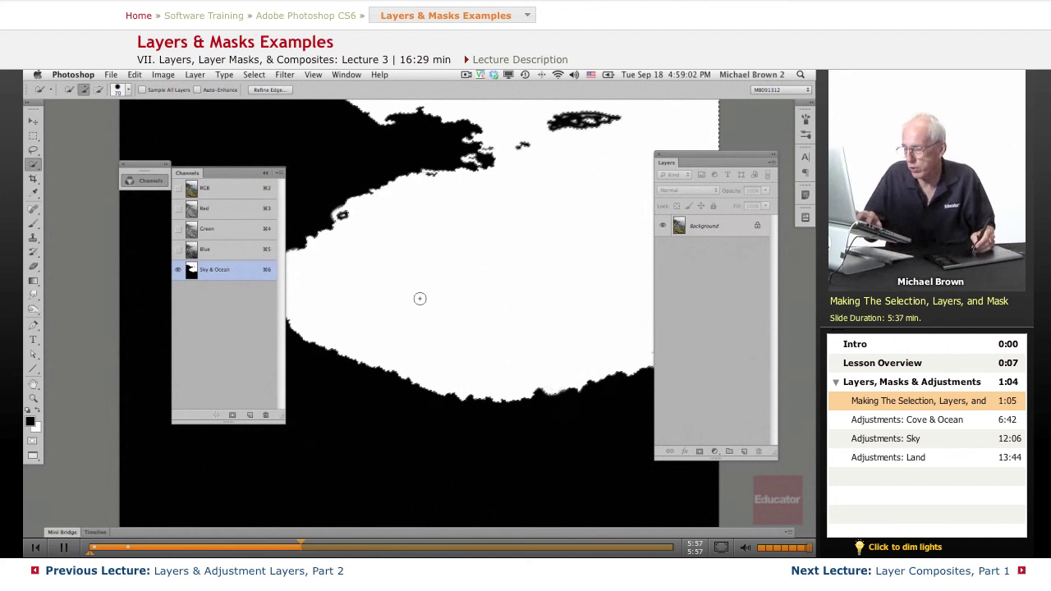
# Step: Deselect, zoom and pan along the mask's land edge, then return to the RGB composite
pyautogui.press('super+d')
pyautogui.press('f')
pyautogui.press('super+equal')
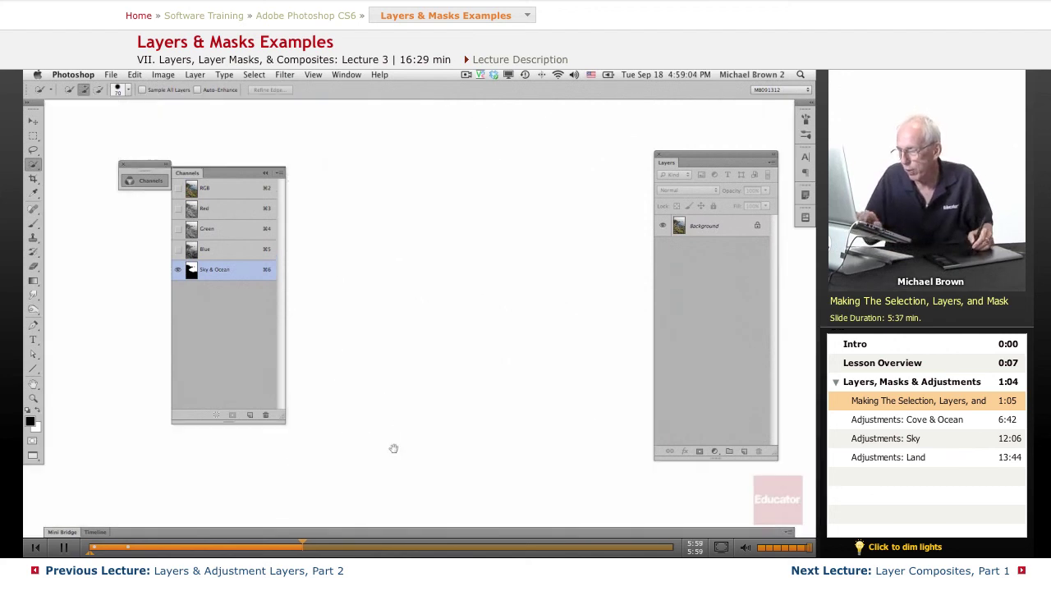
pyautogui.moveTo(392, 446); pyautogui.dragTo(613, 214)
pyautogui.press('super+minus')
pyautogui.press('super+minus')
pyautogui.press('super+minus')
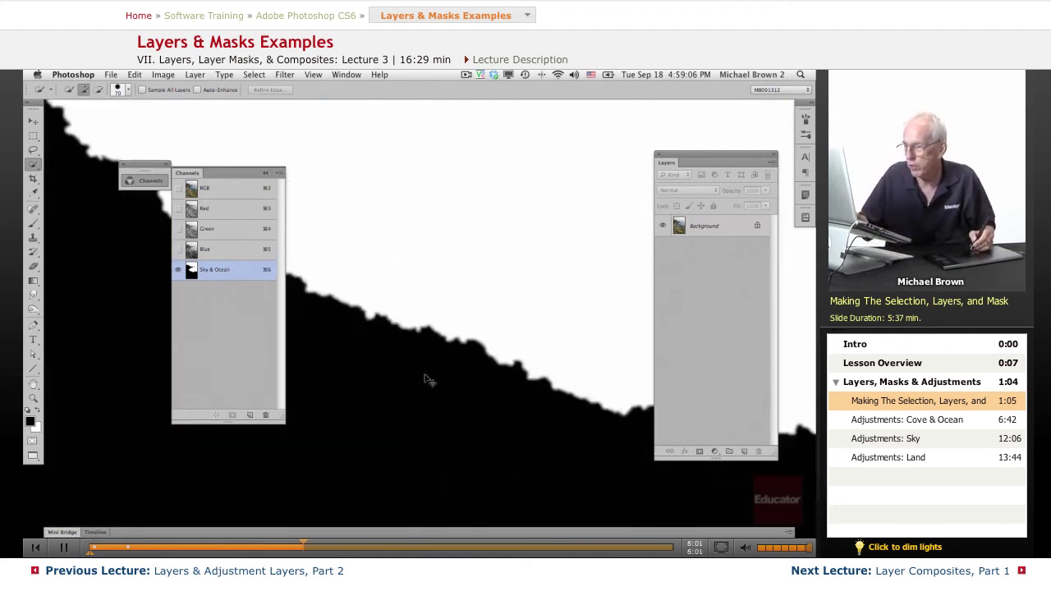
pyautogui.press('super+minus')
pyautogui.press('f')
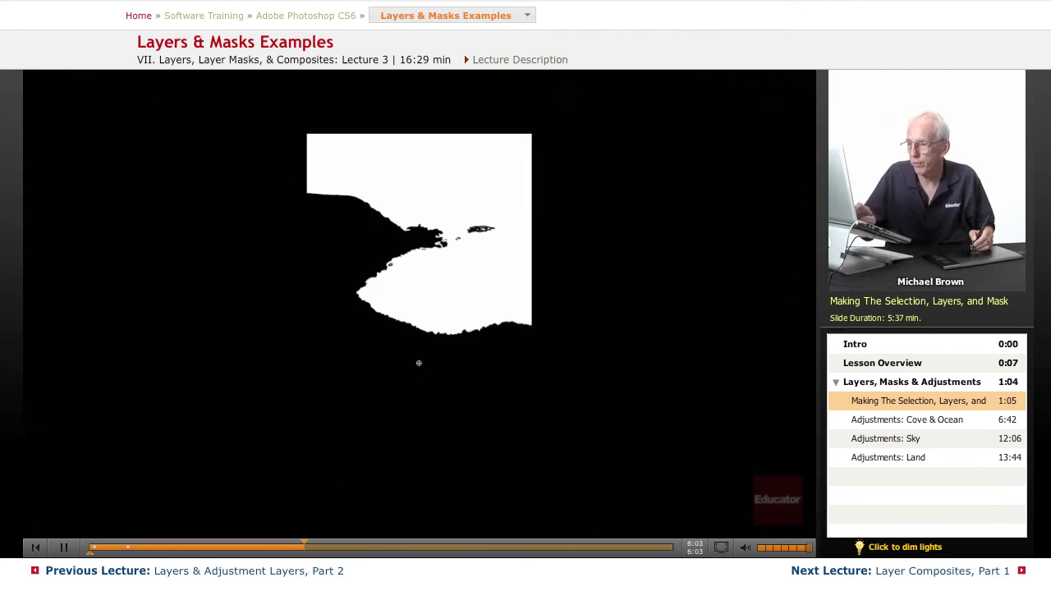
pyautogui.press('f')
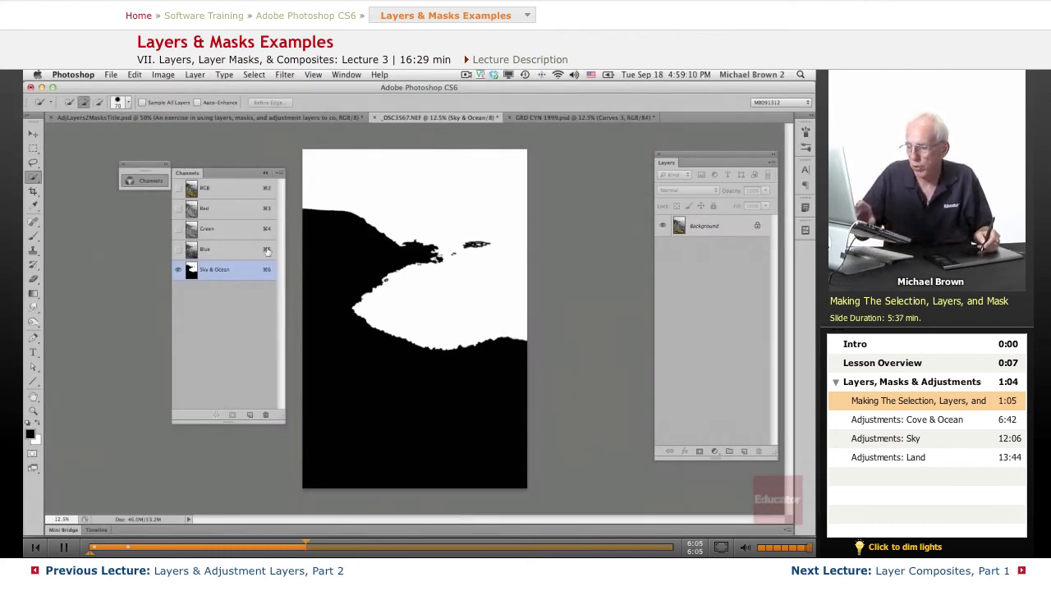
pyautogui.press('super+2')
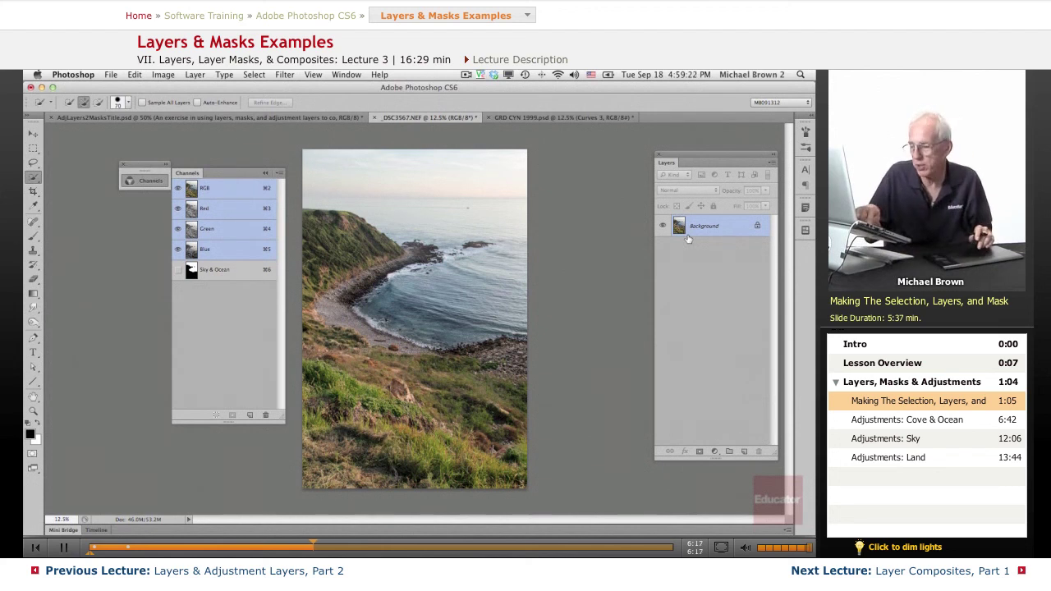
# Step: Duplicate the Background as Layer 1 with Cmd-J, leaving the panel flyout and Layer menu unused
pyautogui.press('super+j')
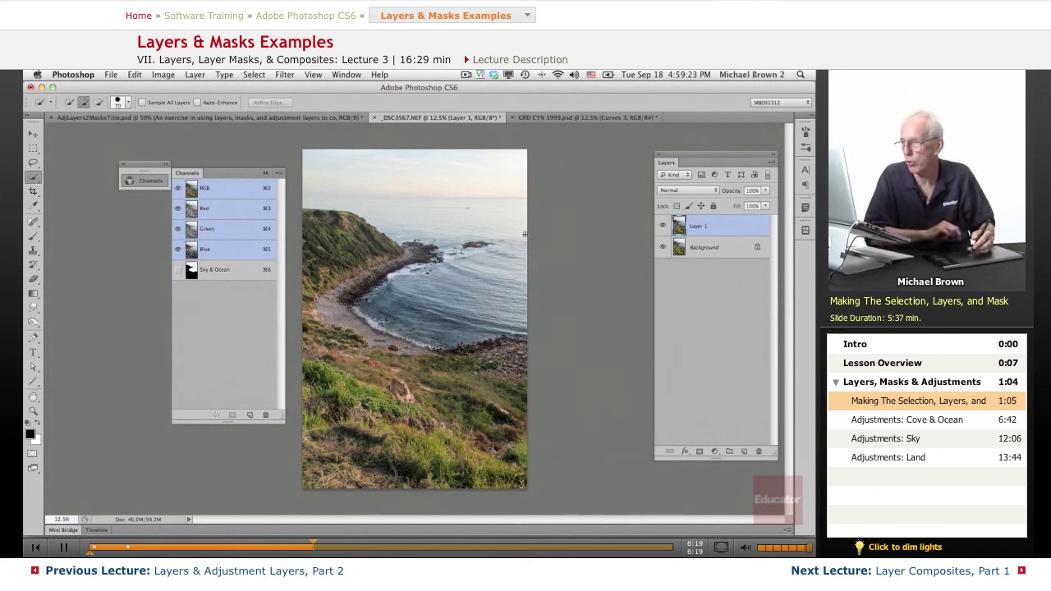
pyautogui.click(772, 166)
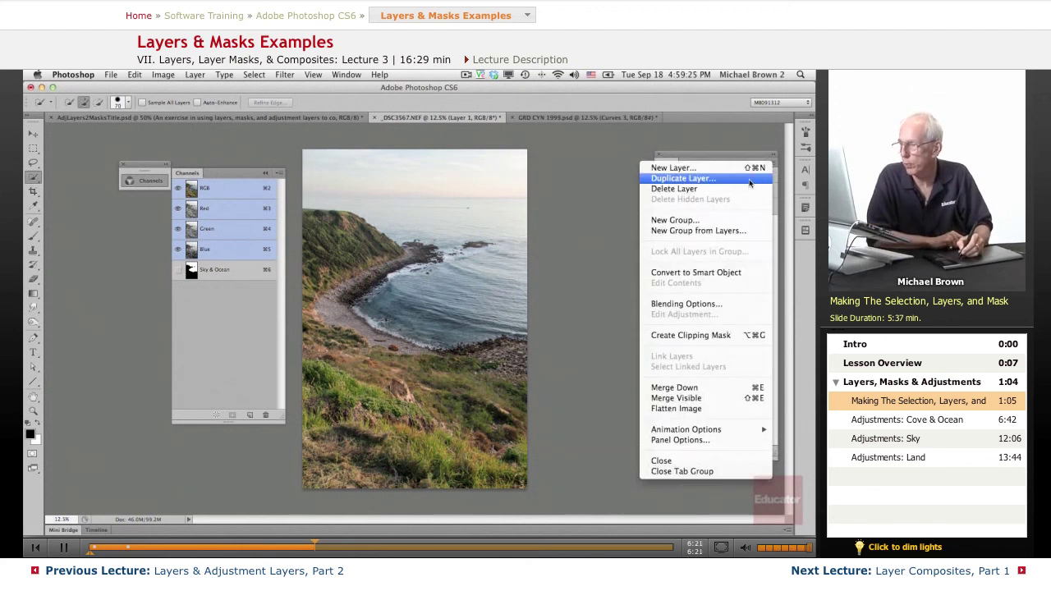
pyautogui.press('Escape')
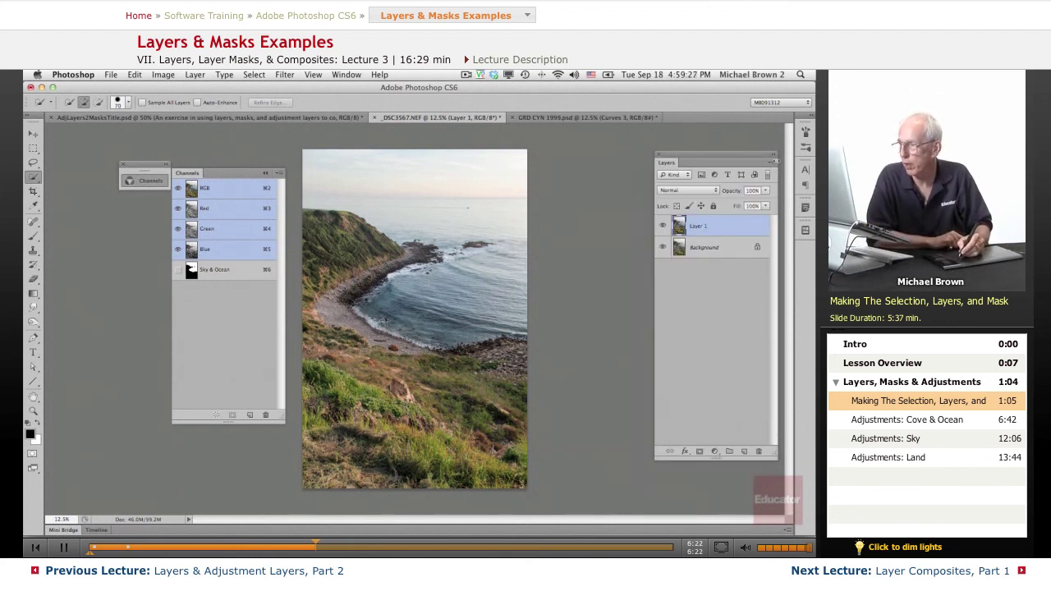
pyautogui.click(197, 74)
pyautogui.press('Escape')
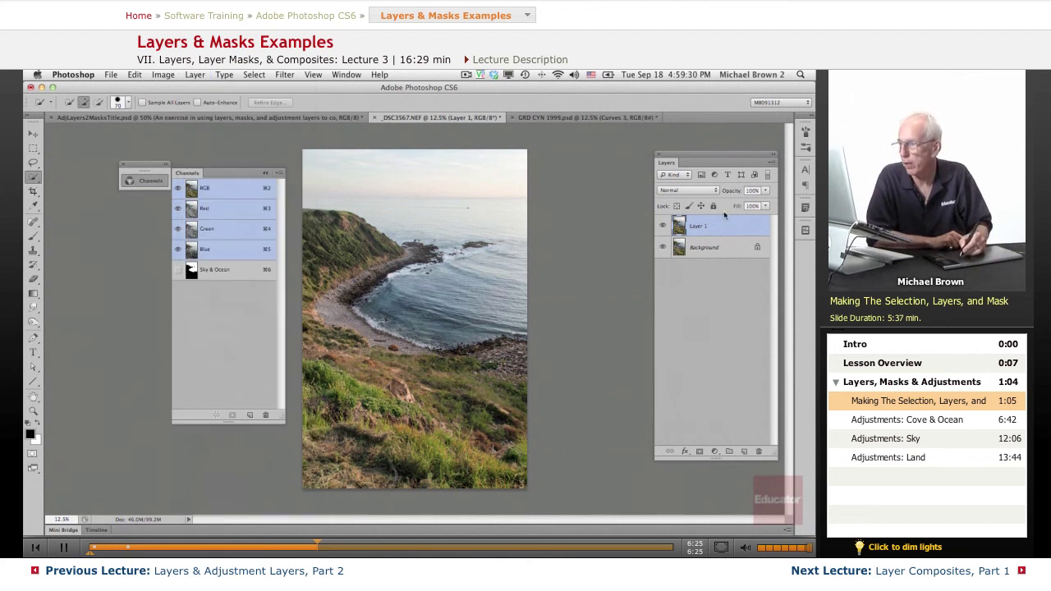